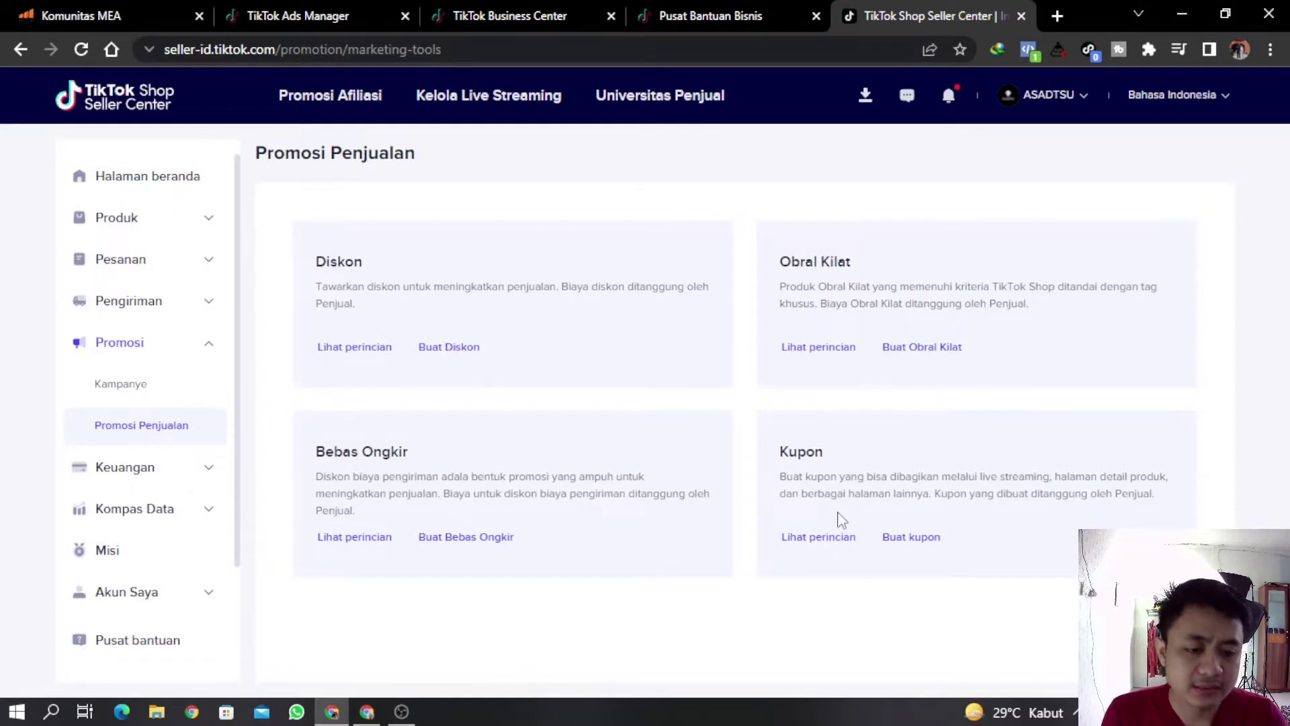
Step: Start creating a new coupon (kupon) from the sales promotions and set its coupon type to Publik
left_click(908, 538)
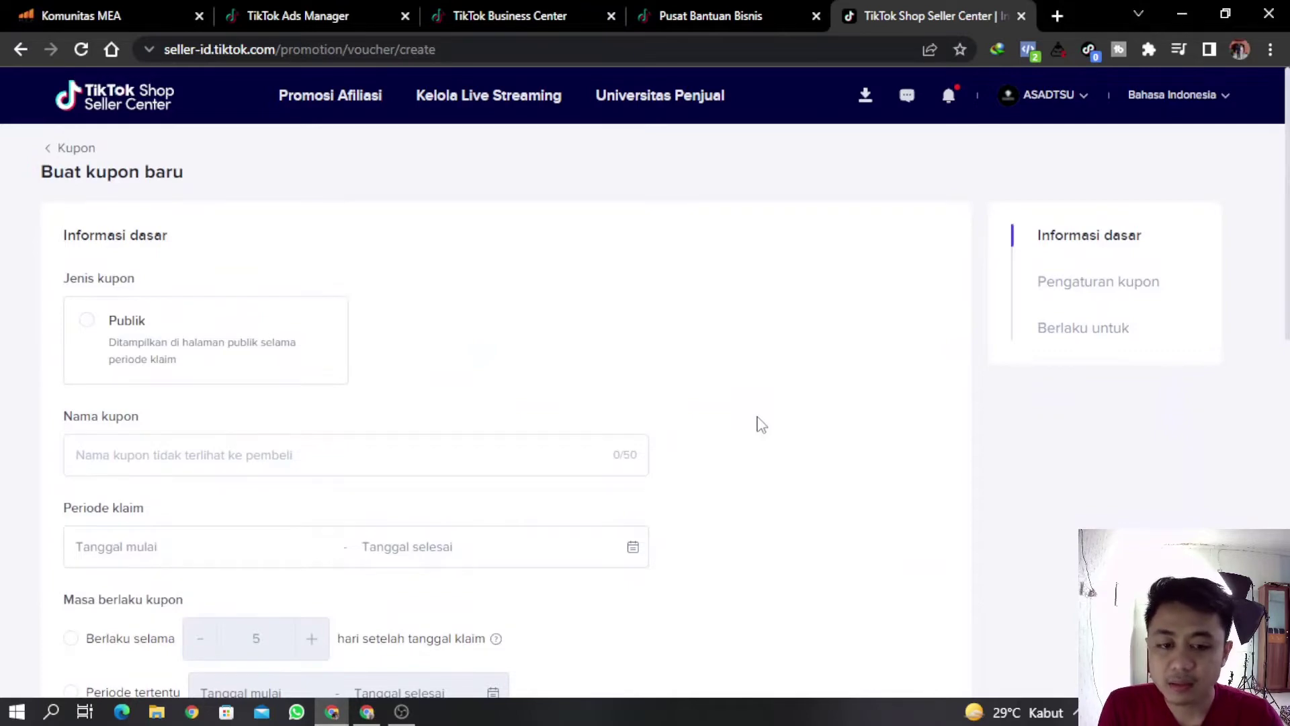
scroll(759, 426, "down", 12)
scroll(757, 428, "up", 12)
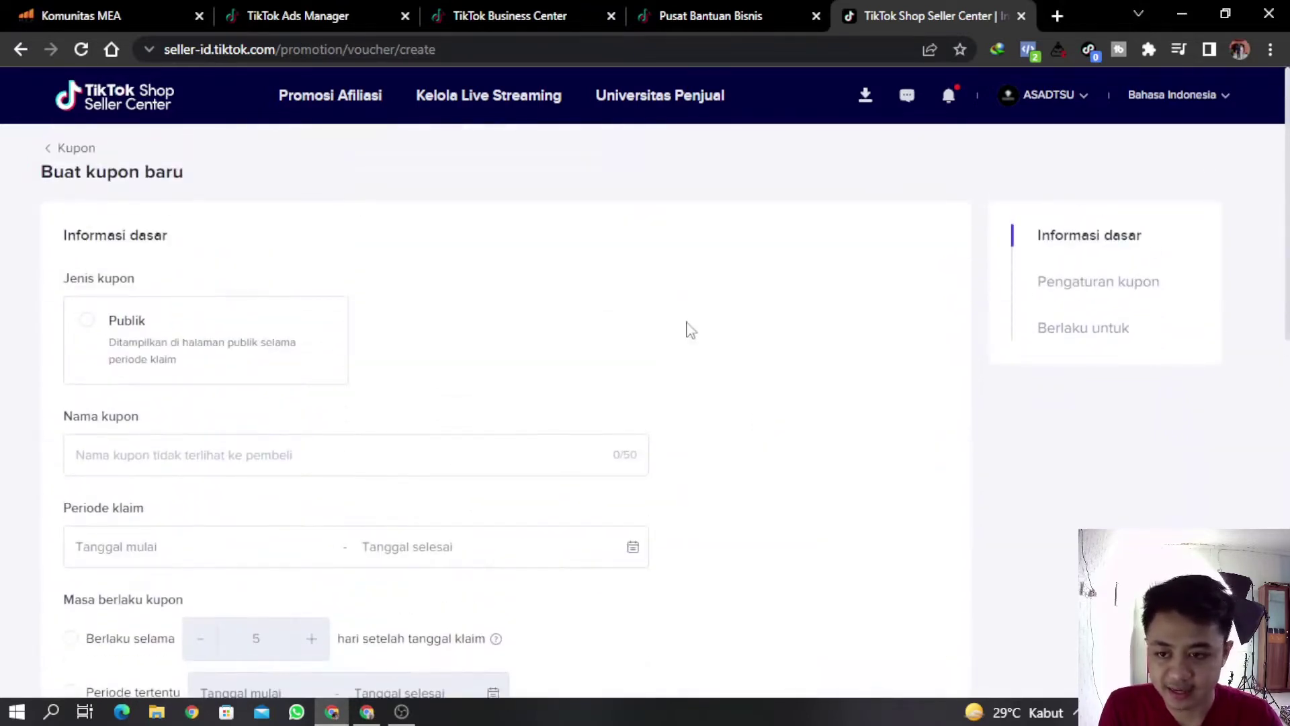
left_click(152, 354)
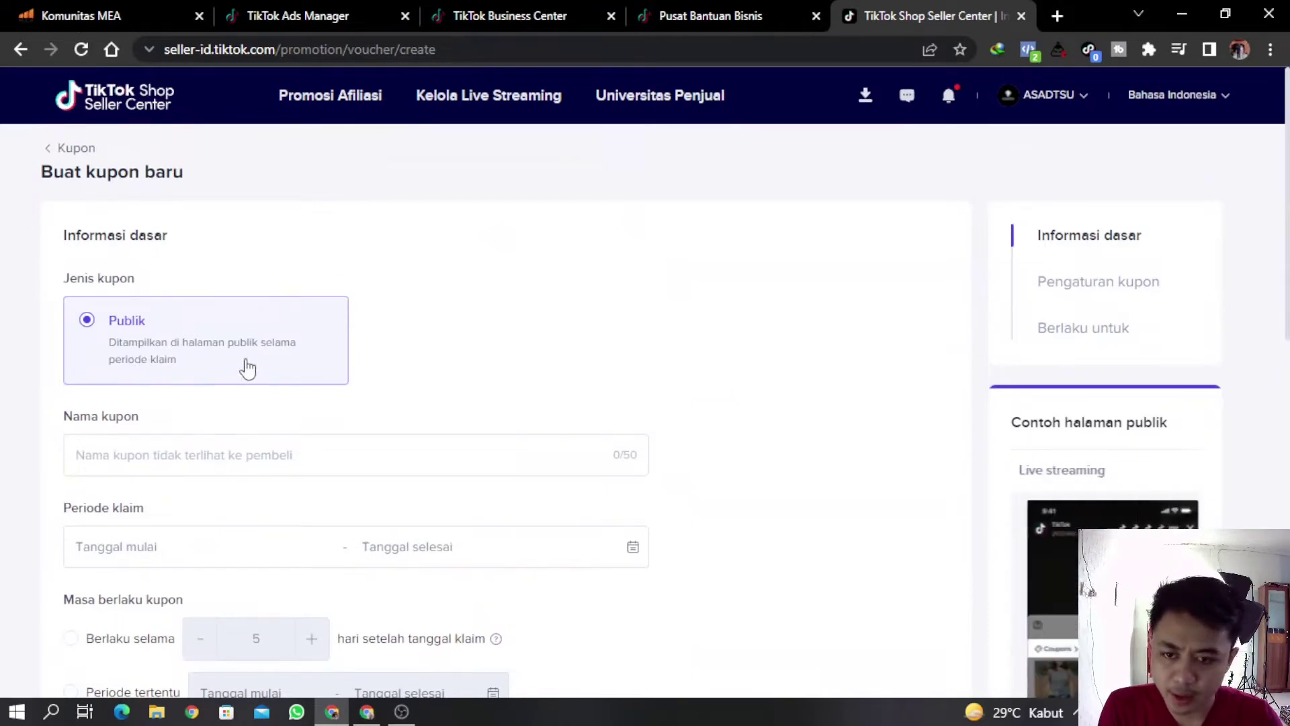
scroll(247, 368, "down", 3)
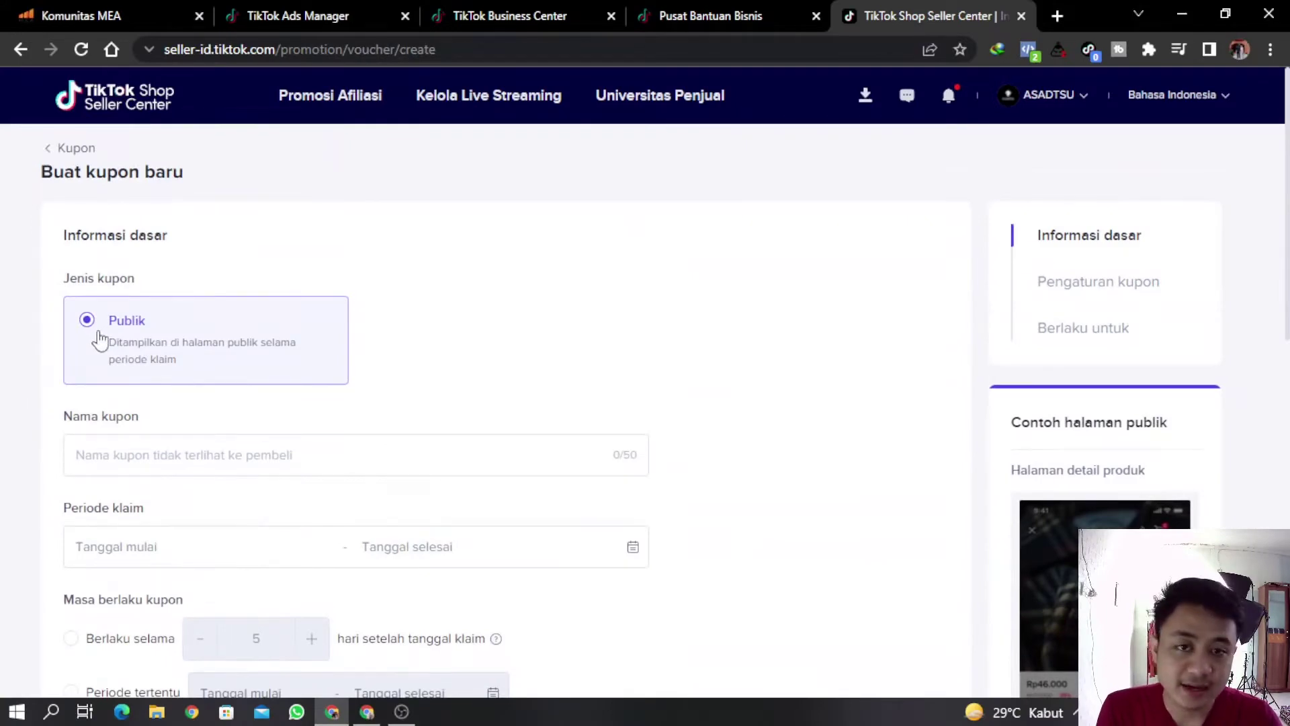
scroll(1026, 521, "down", 4)
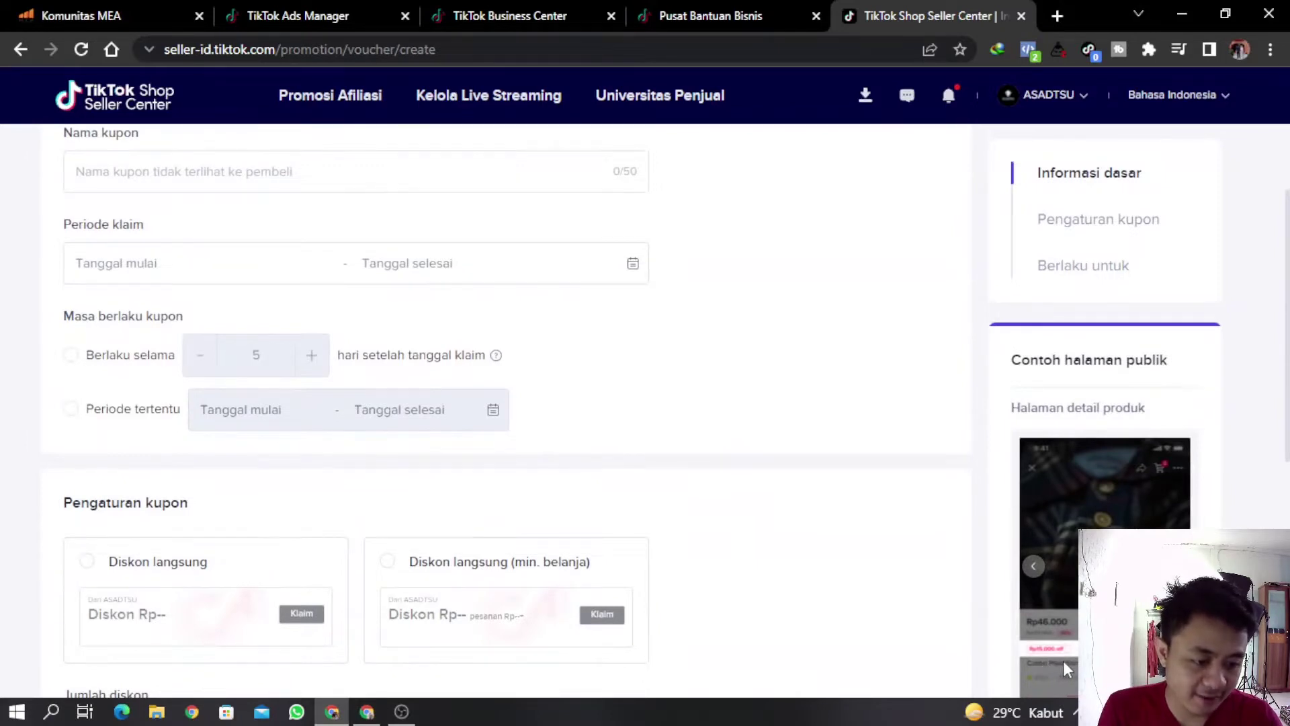
scroll(809, 513, "up", 4)
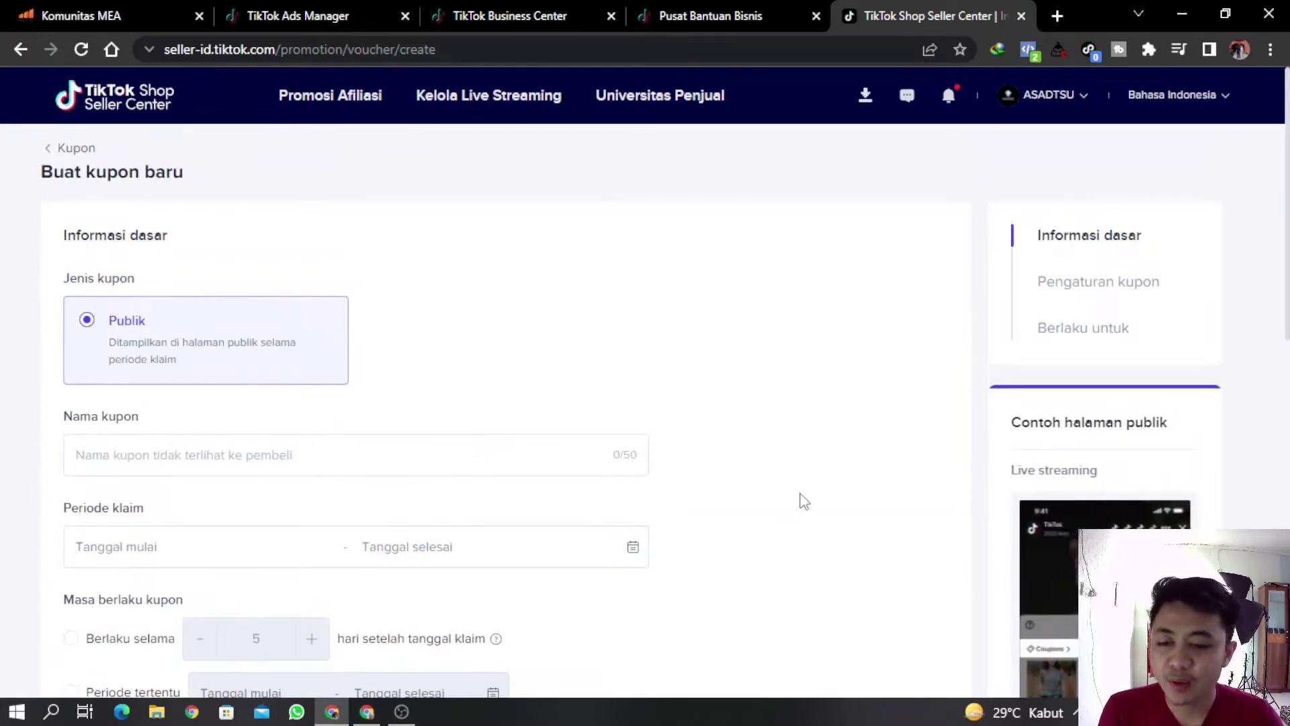
Step: Name the coupon "Voucher Jas Hujan"
left_click(237, 462)
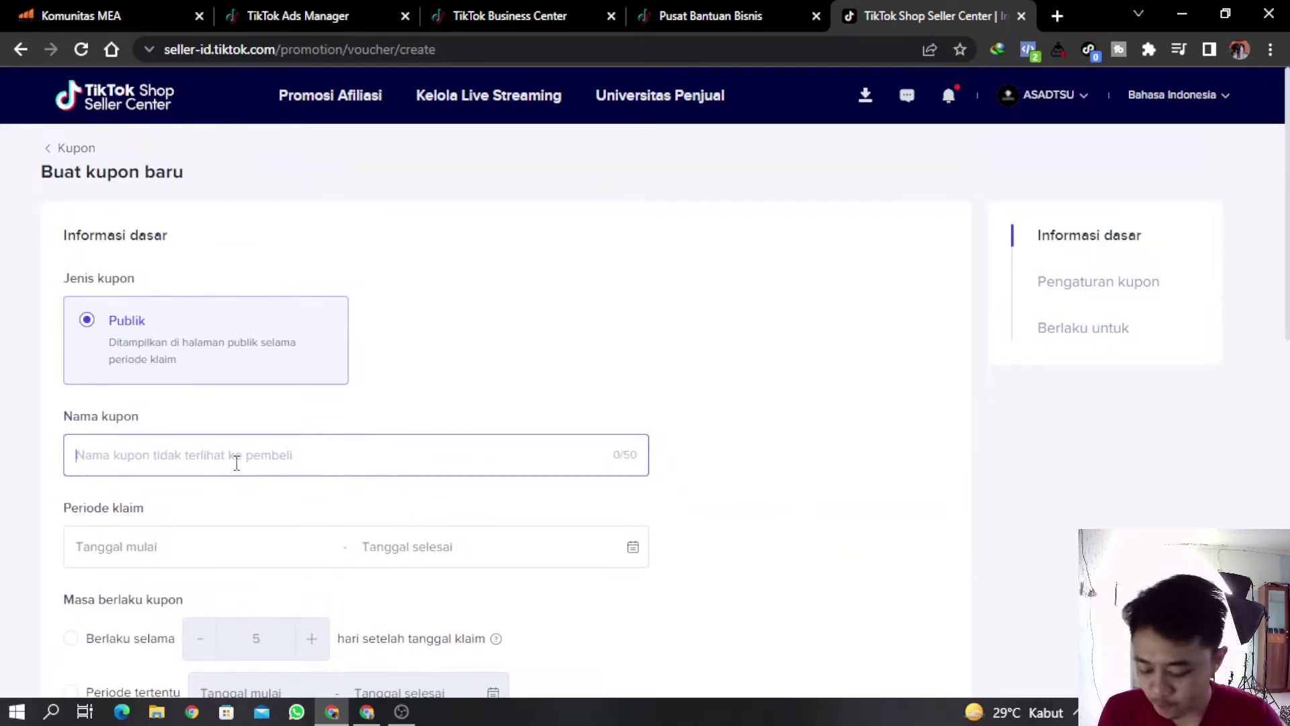
type("Voucher")
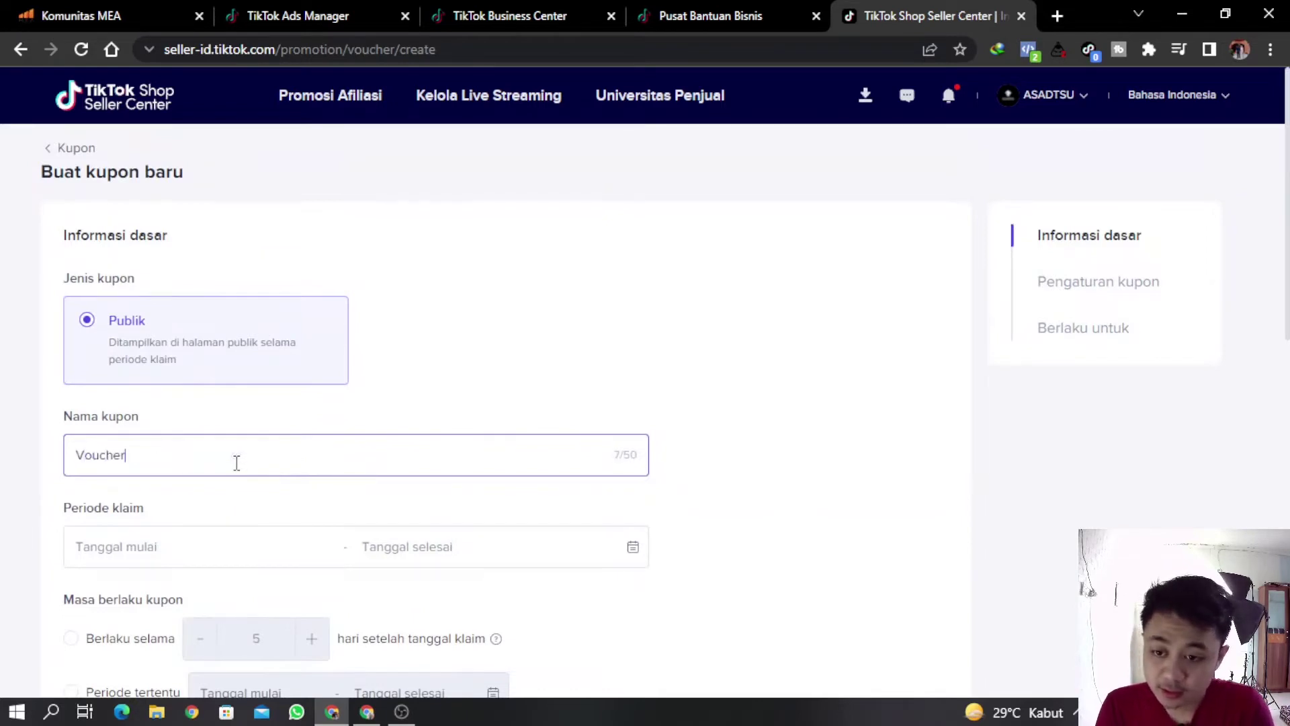
type(" Jas Hujan")
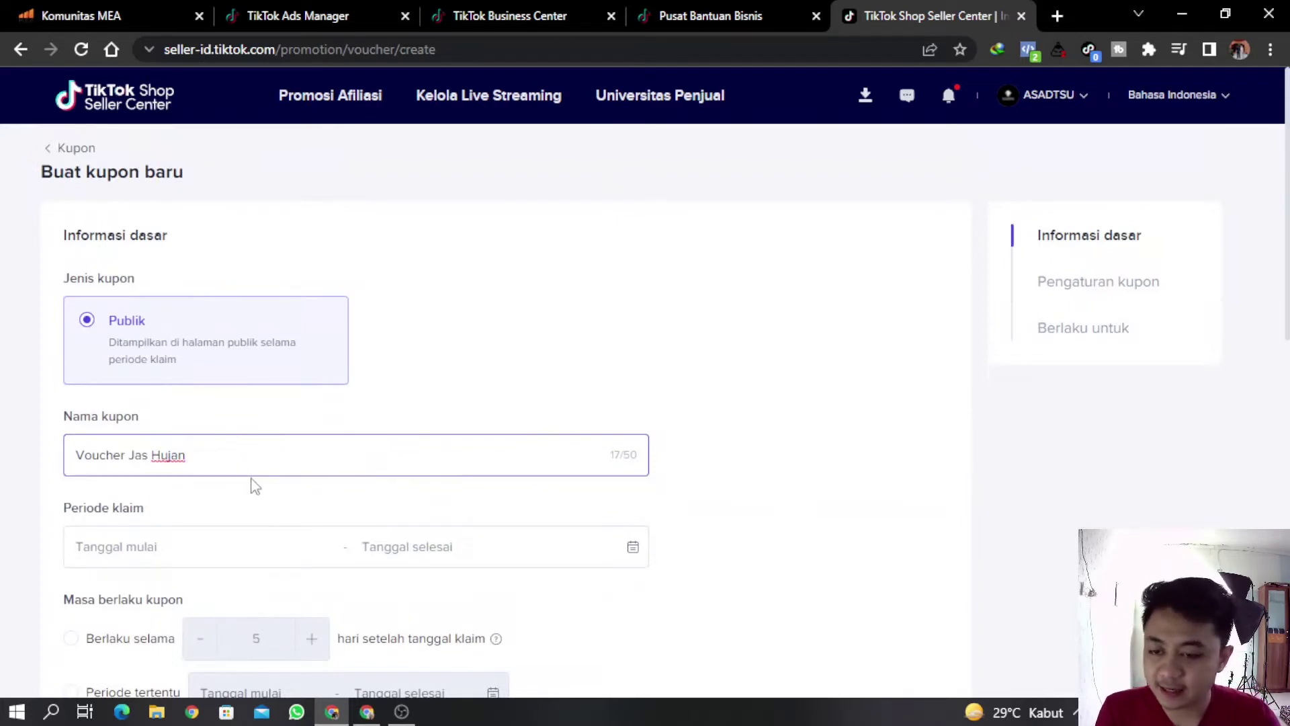
Step: Set the coupon's validity to the "Berlaku selama" option, counted in days after the claim date
scroll(243, 495, "down", 1)
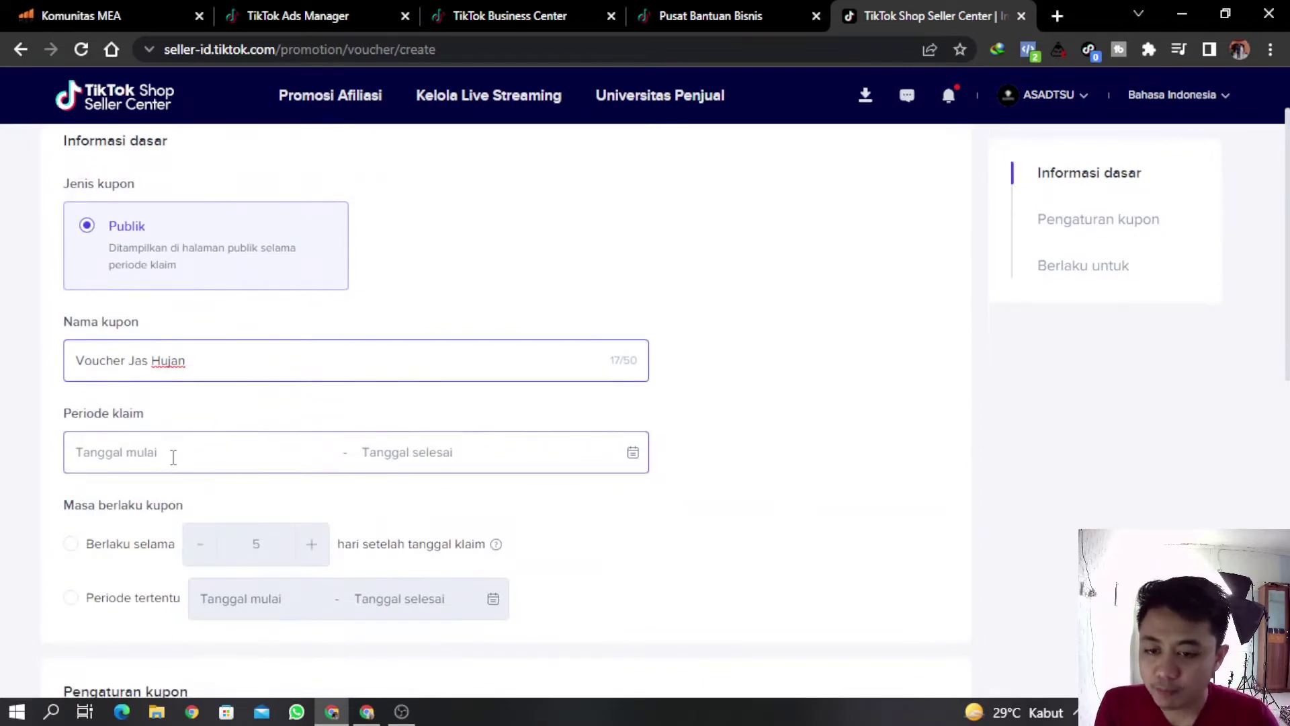
scroll(174, 457, "down", 1)
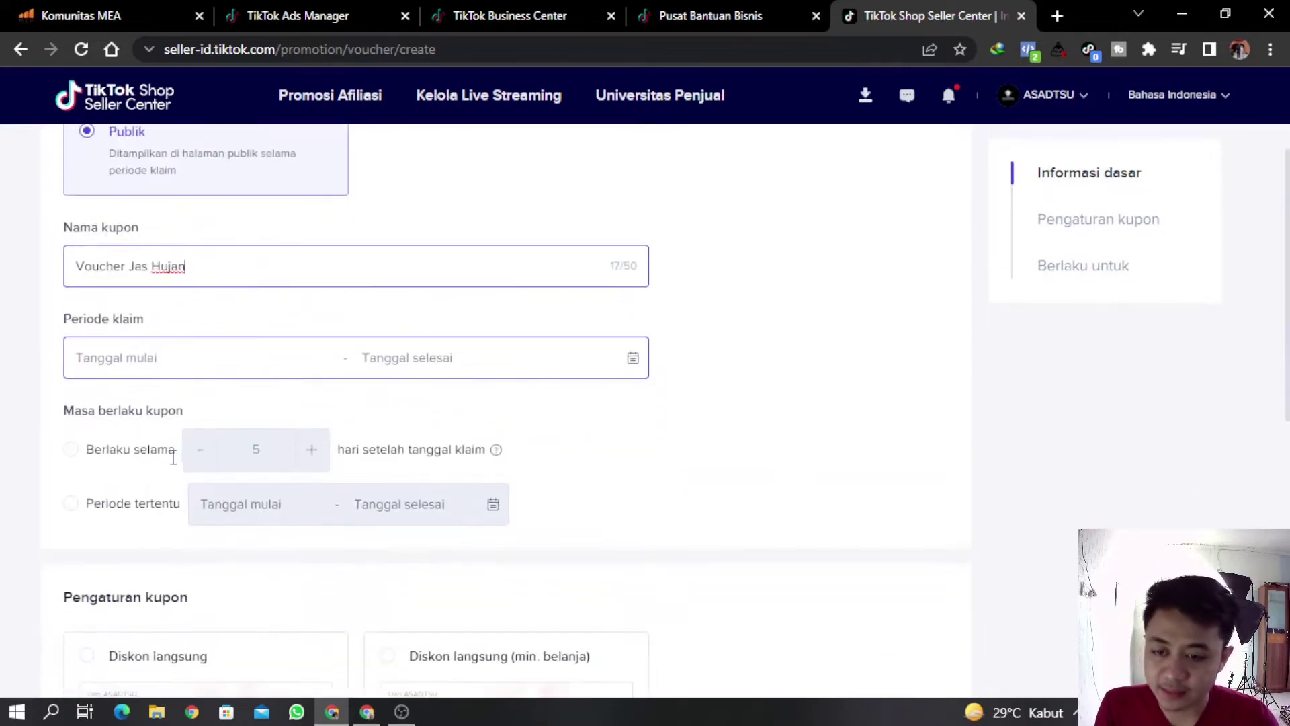
left_click(71, 449)
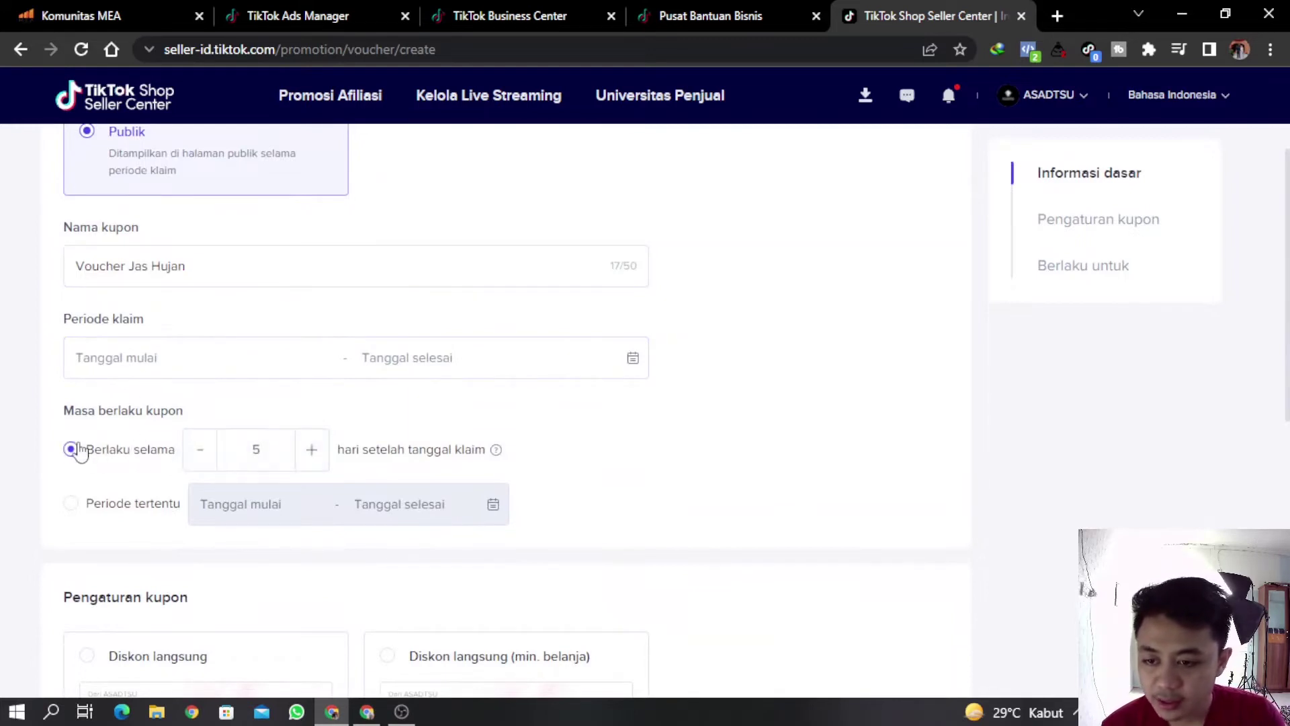
Step: Set the coupon's claim period from 2022/03/09 00:00 to 2022/03/30 00:00
left_click(152, 357)
left_click(190, 512)
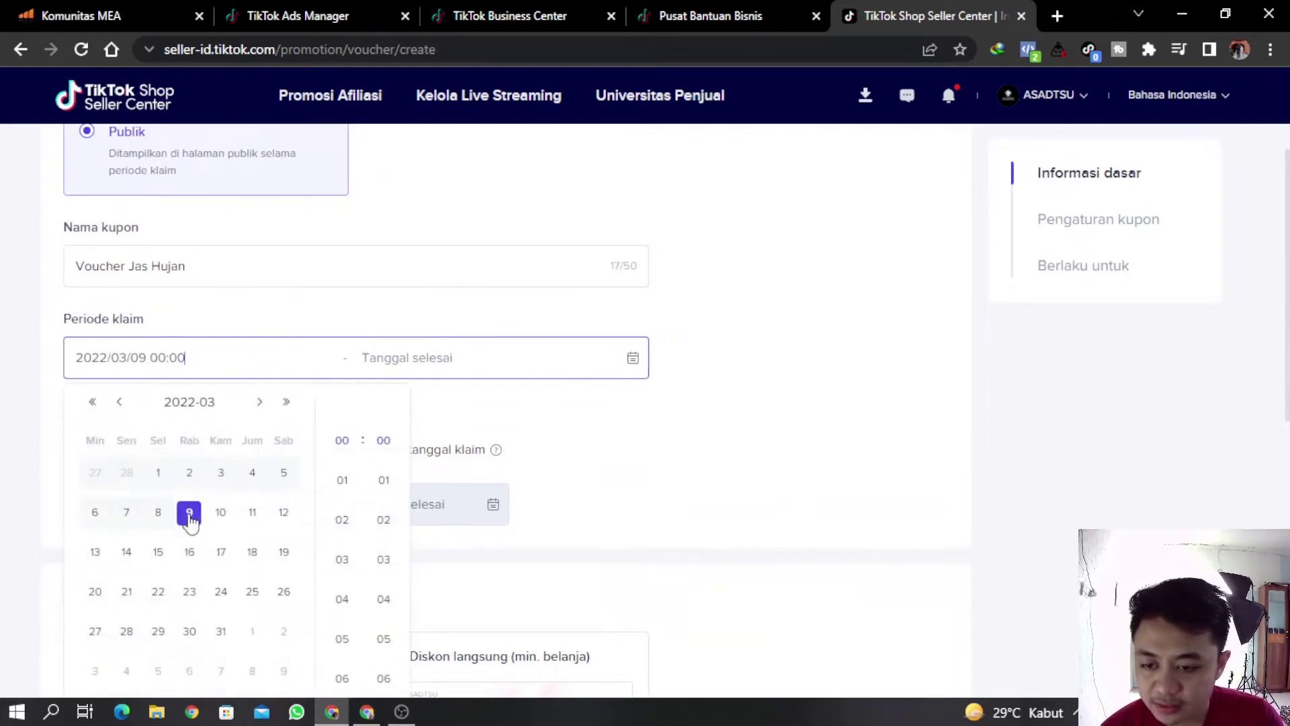
scroll(525, 549, "down", 1)
scroll(524, 549, "down", 3)
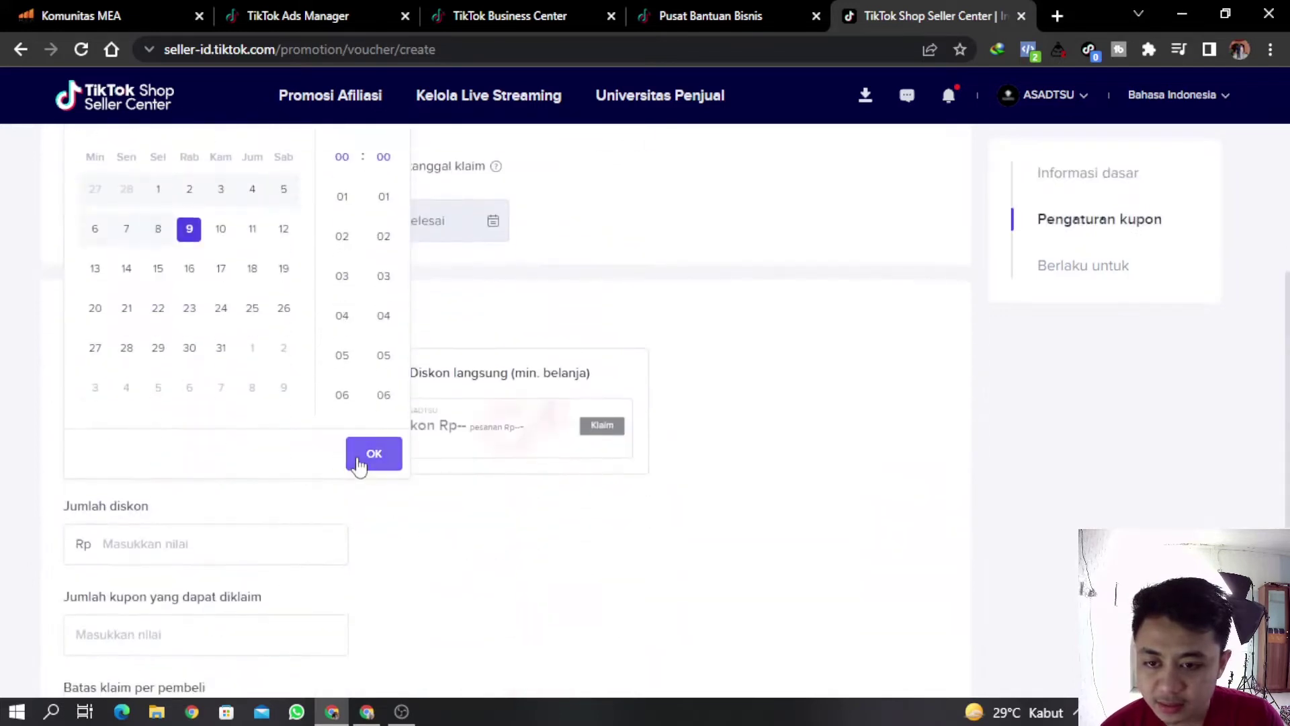
scroll(446, 356, "up", 1)
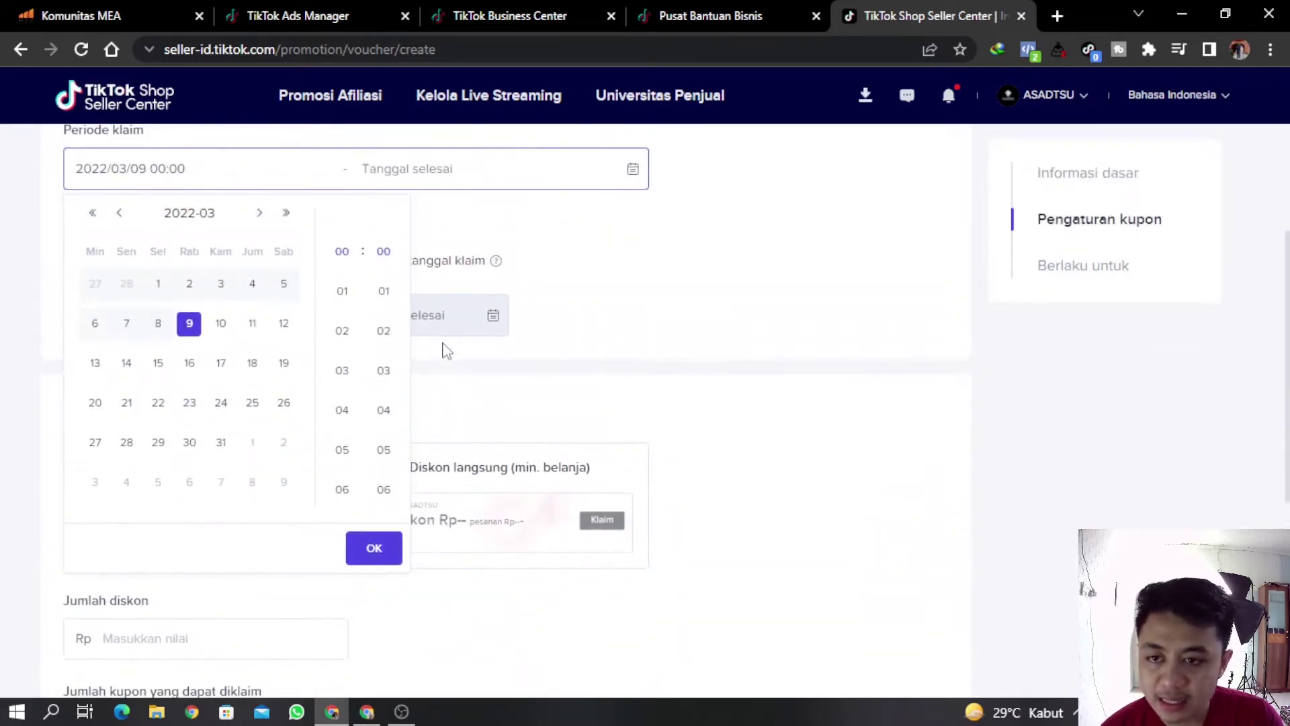
left_click(373, 548)
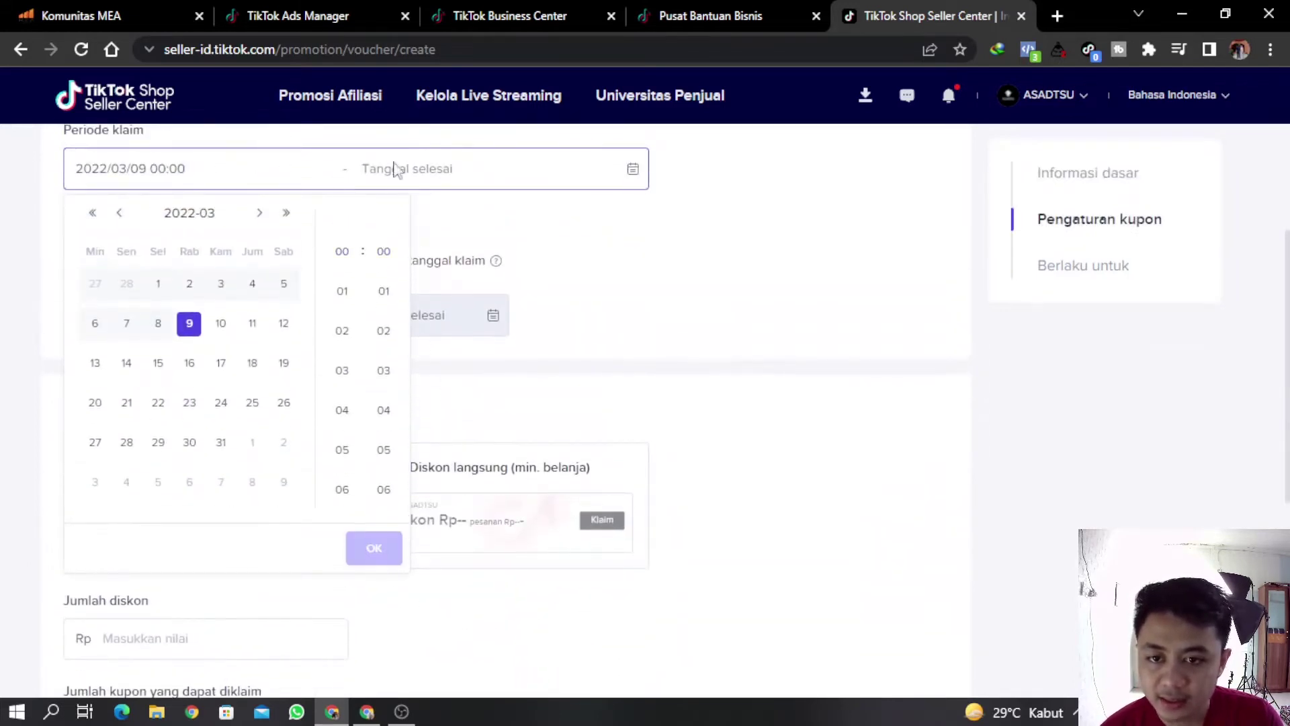
left_click(189, 442)
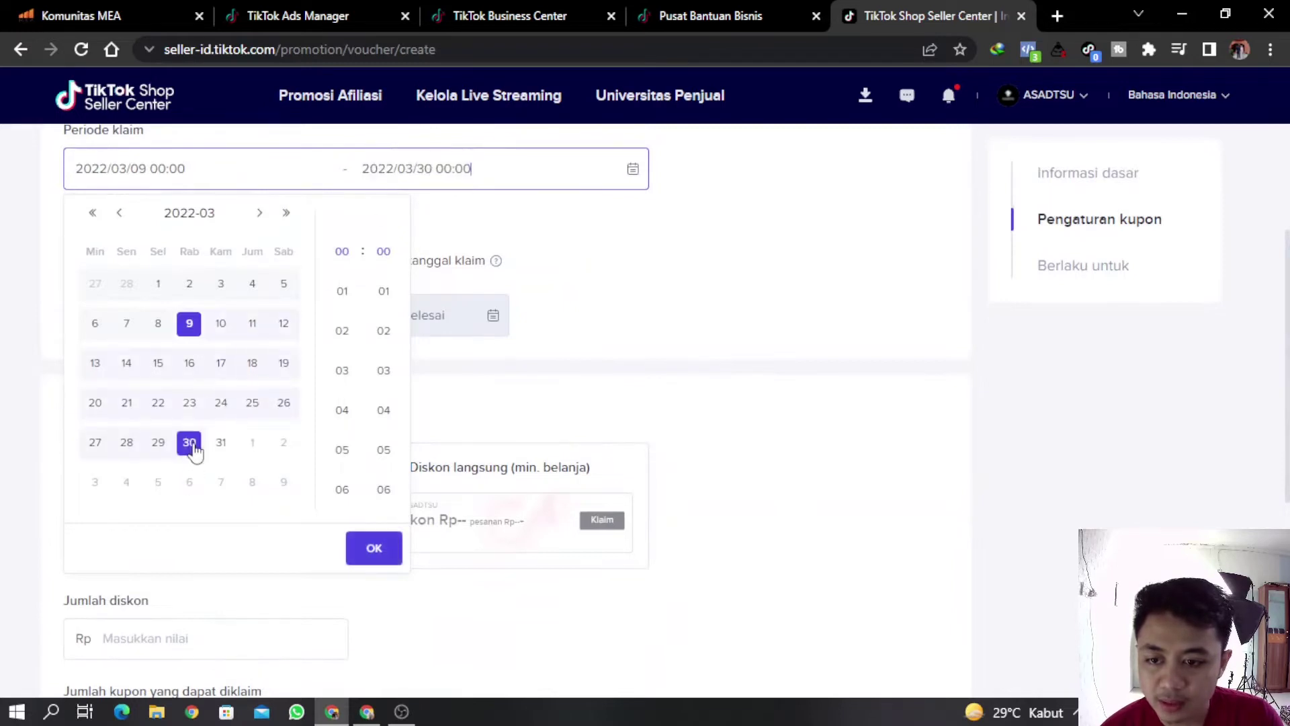
left_click(368, 548)
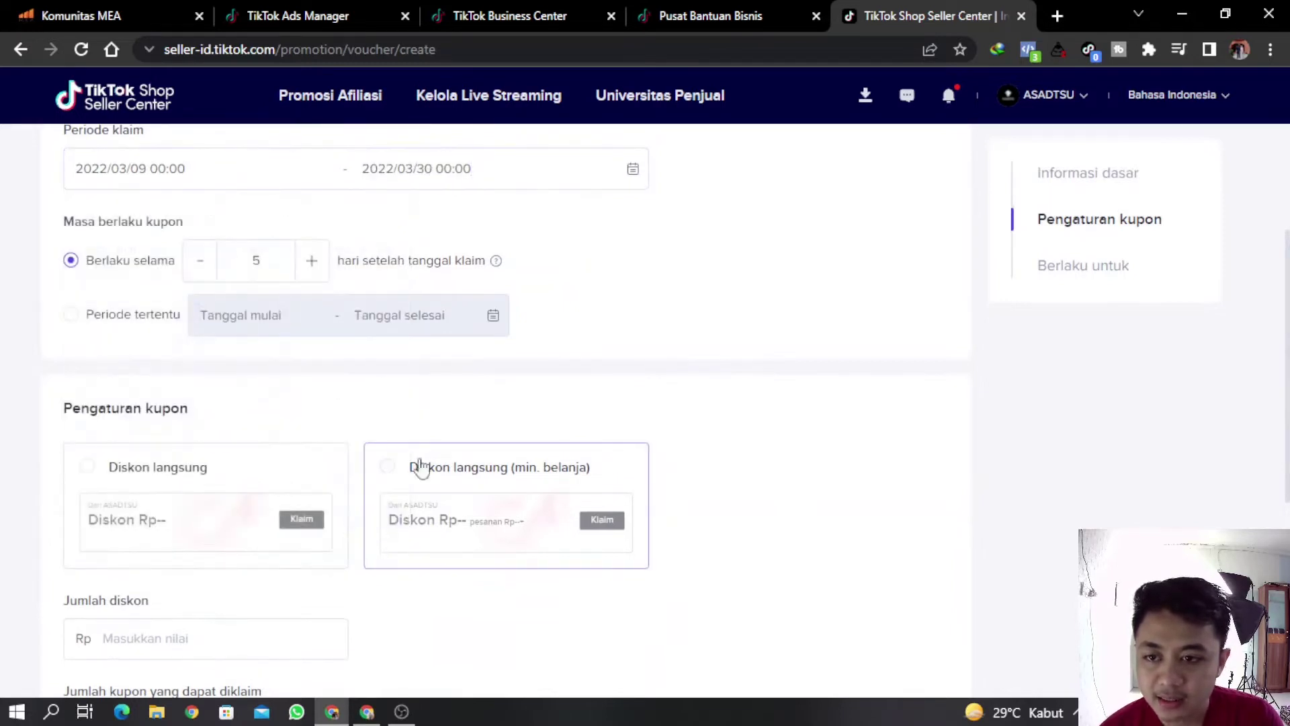
Step: Set the coupon's validity to 3 days after the claim date
scroll(289, 294, "up", 1)
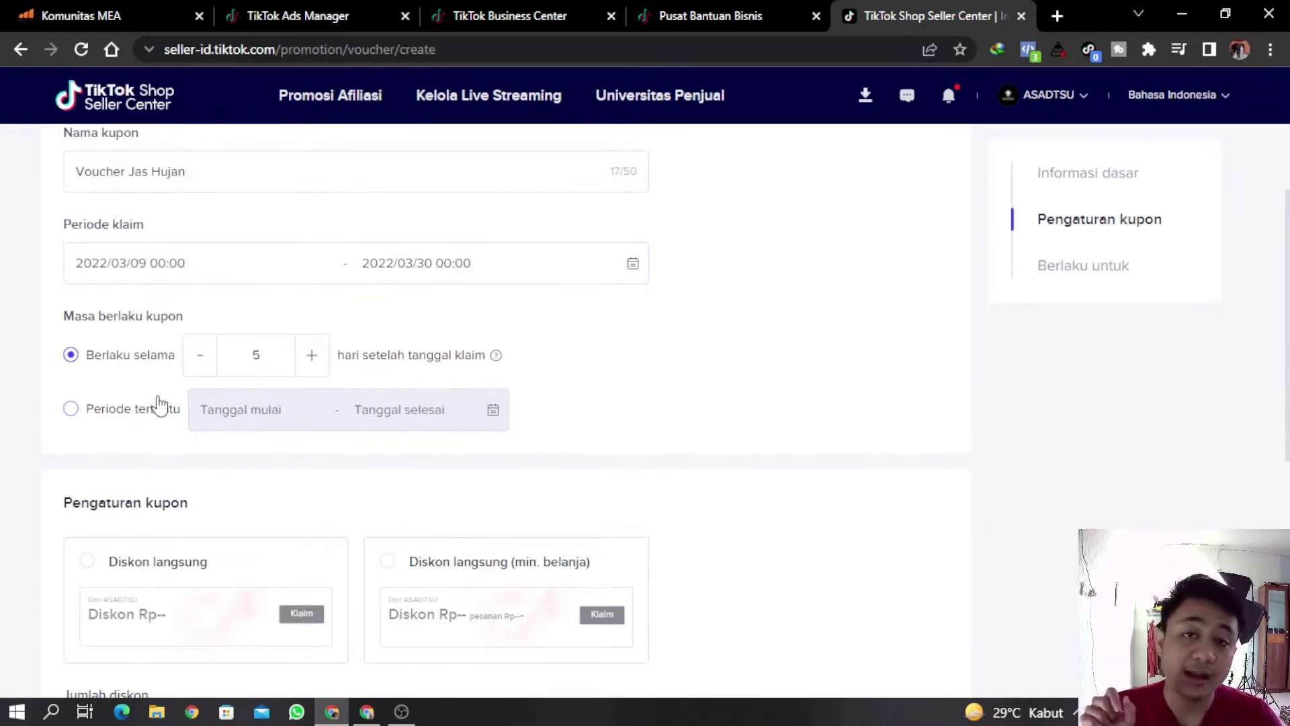
left_click(203, 361)
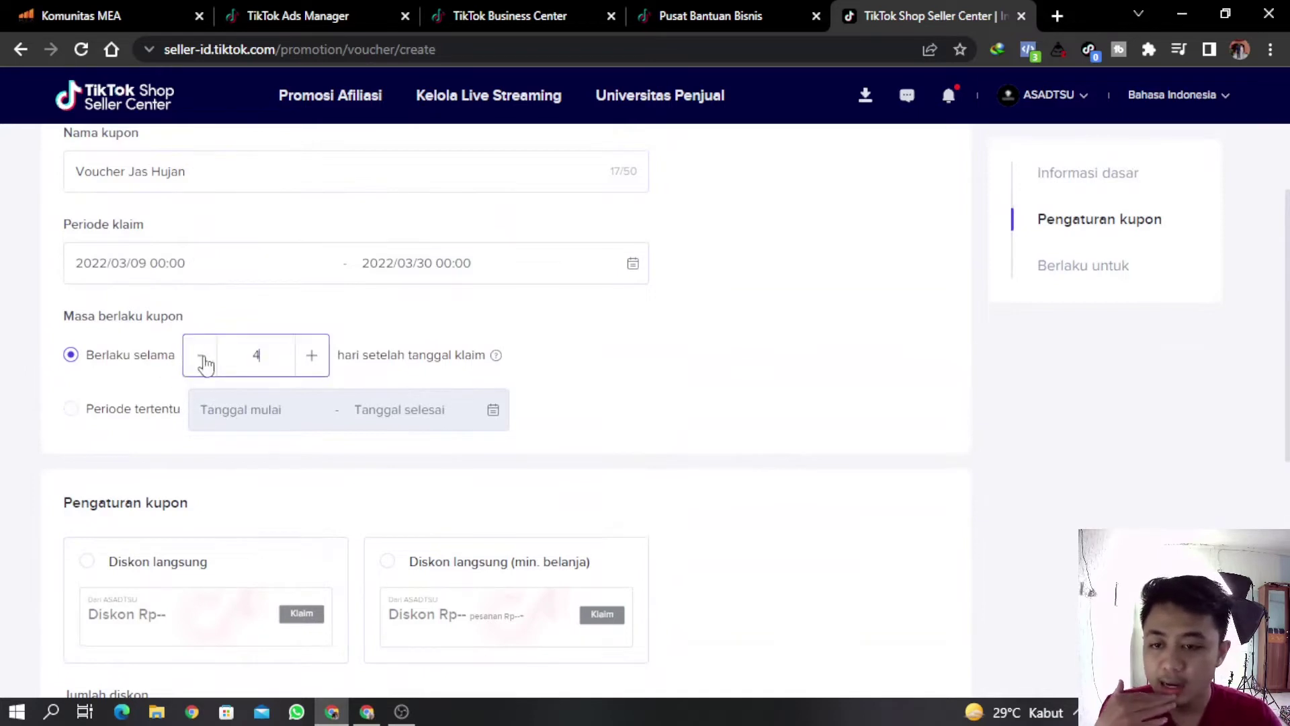
left_click(311, 358)
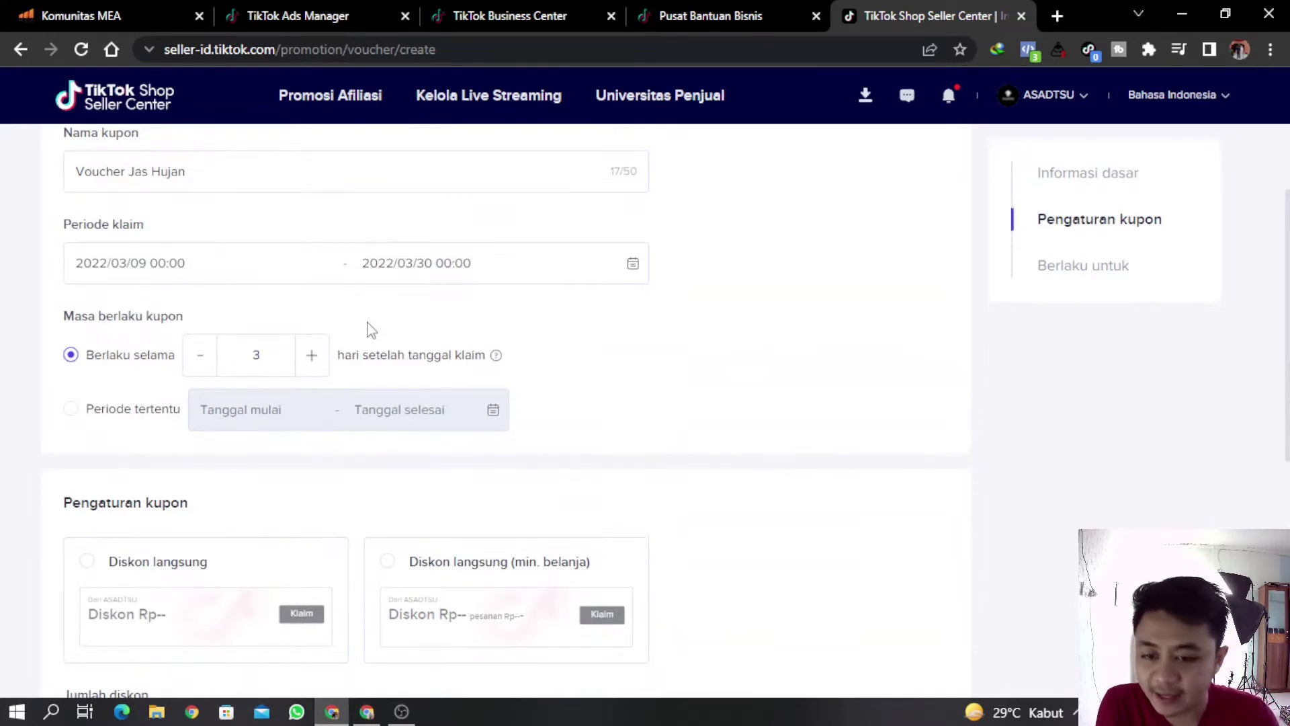
left_click(71, 411)
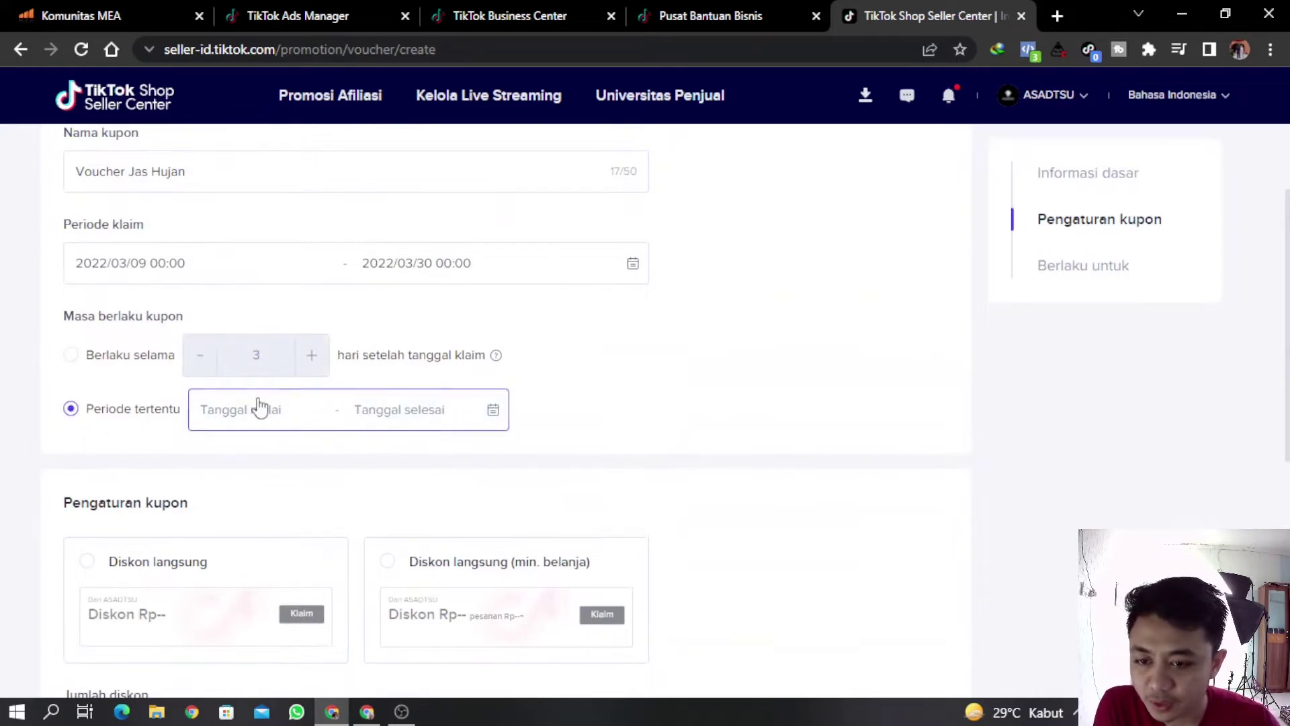
left_click(71, 355)
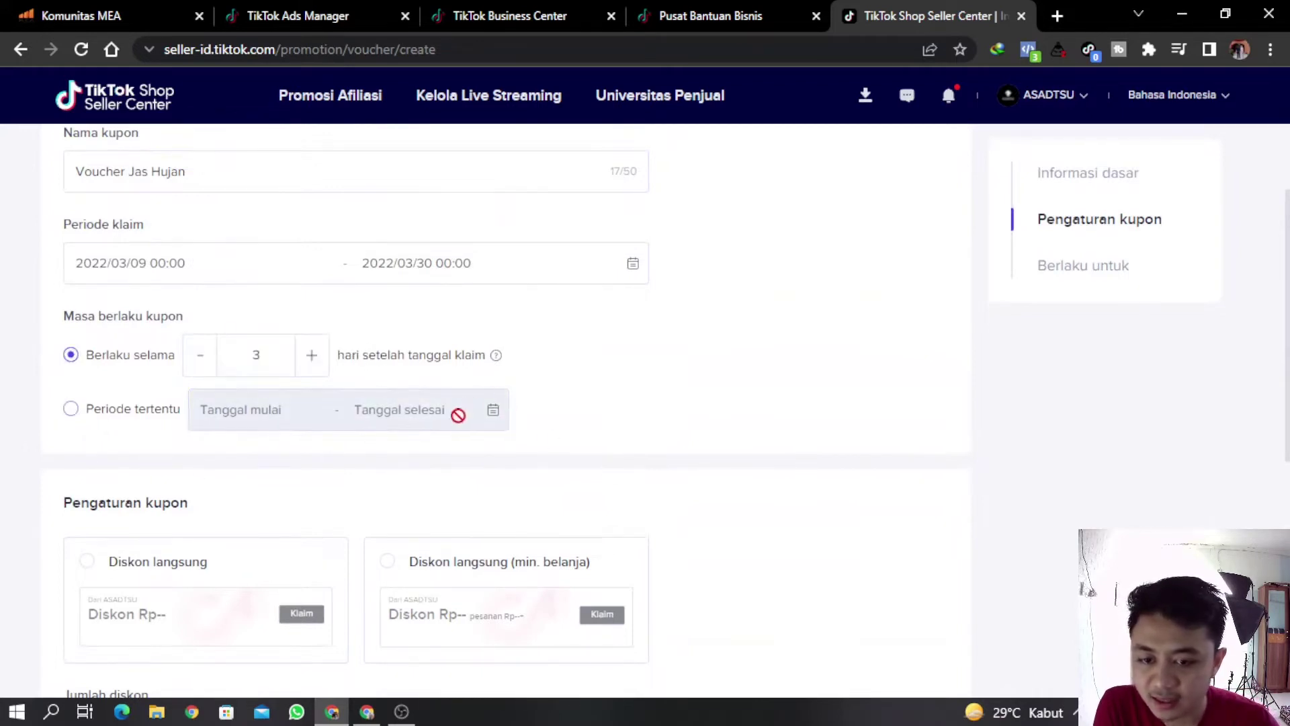
left_click(71, 409)
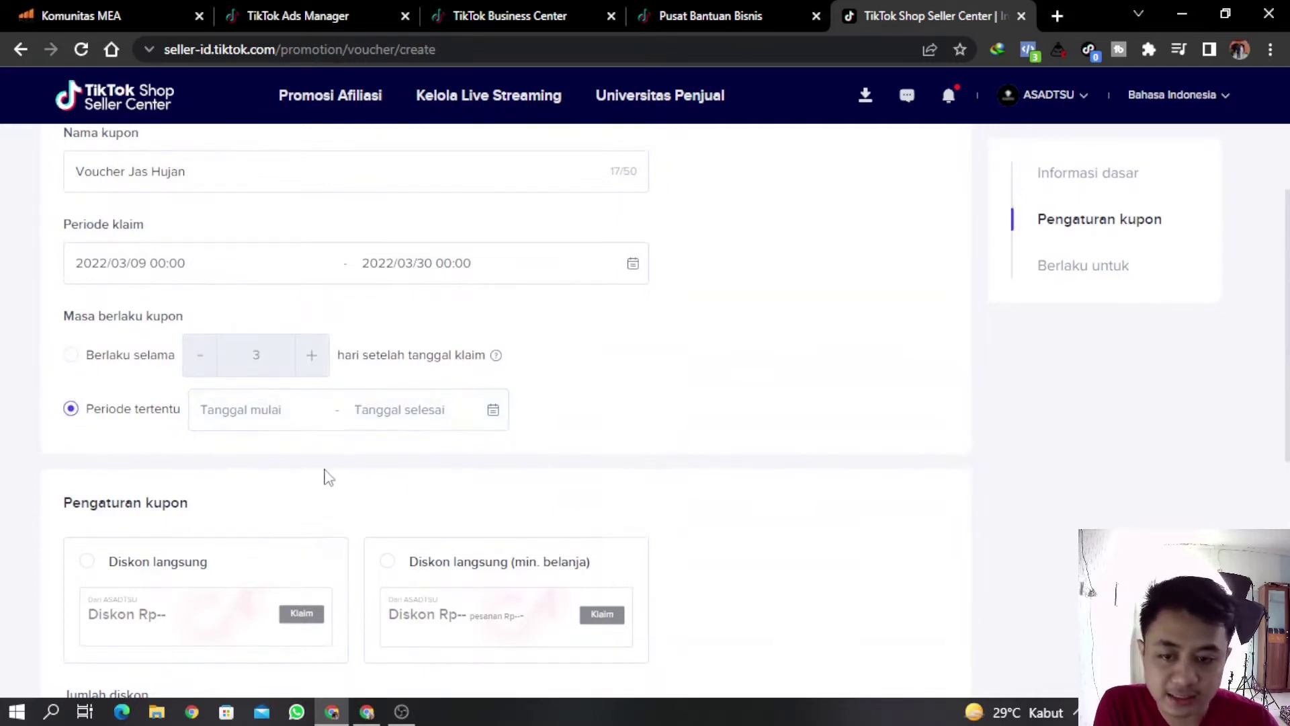
left_click(70, 355)
left_click(71, 409)
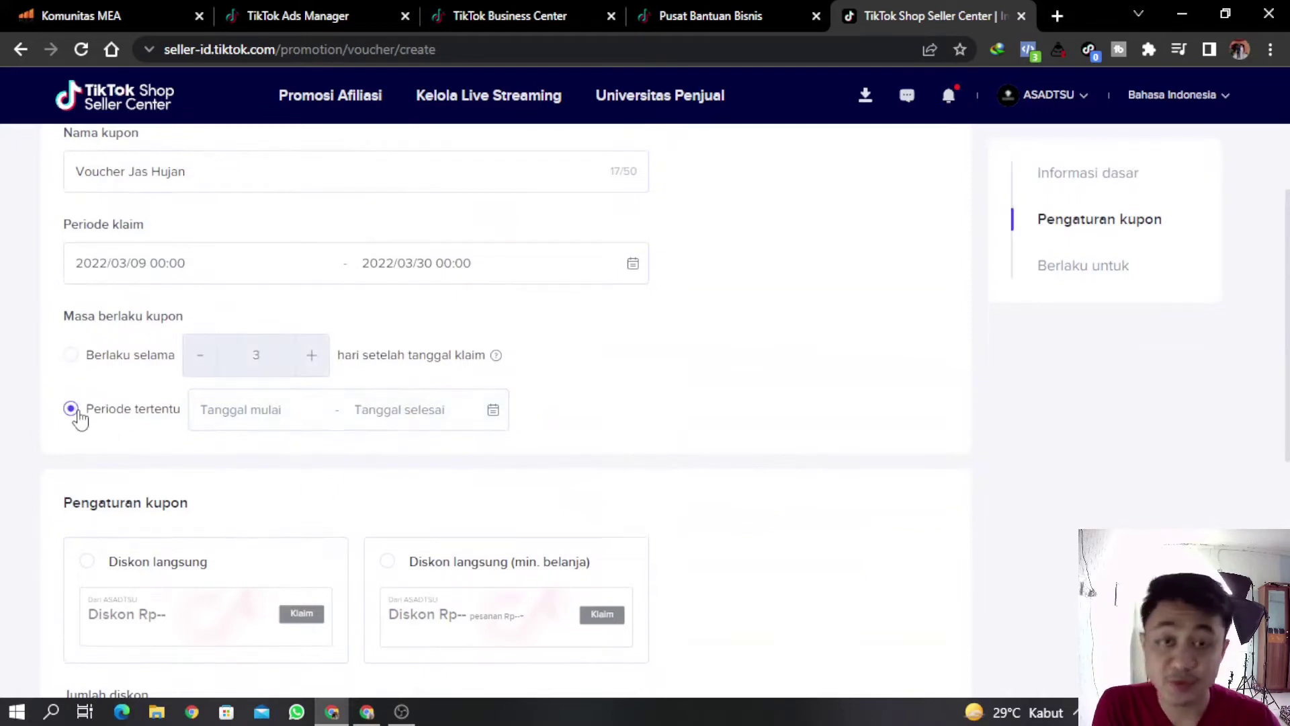
left_click(215, 411)
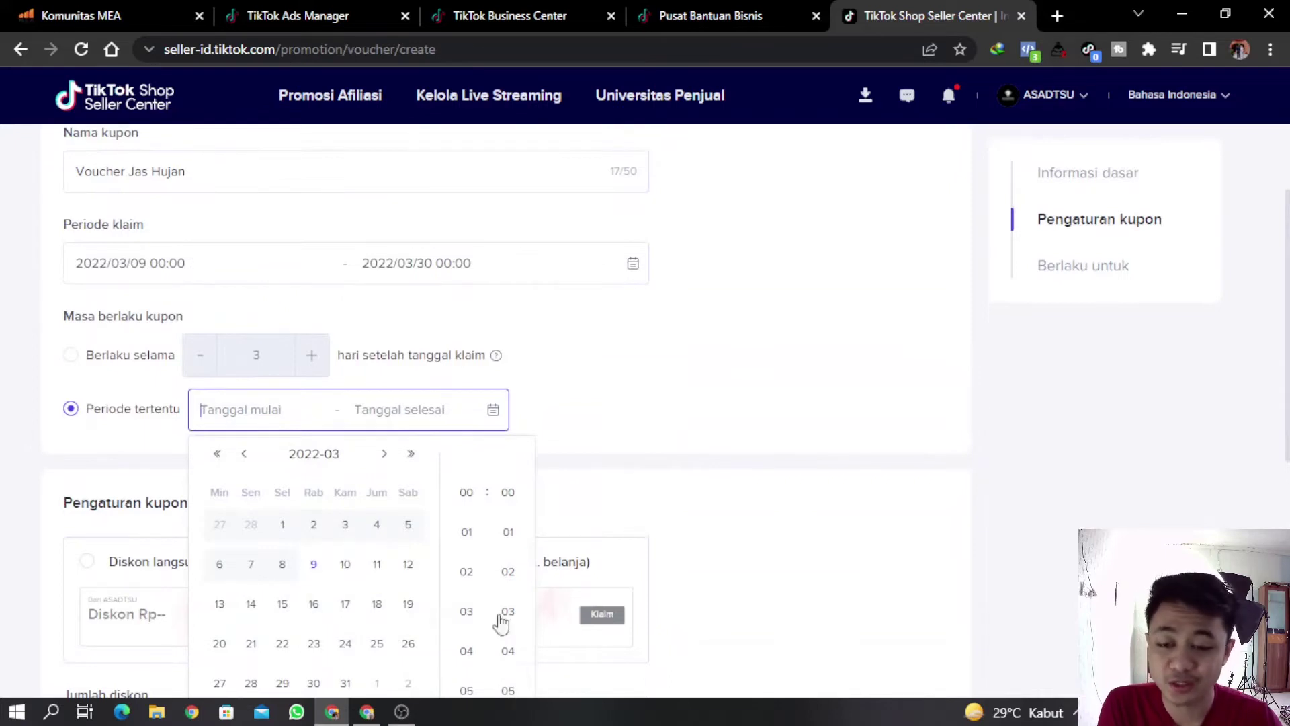
left_click(642, 464)
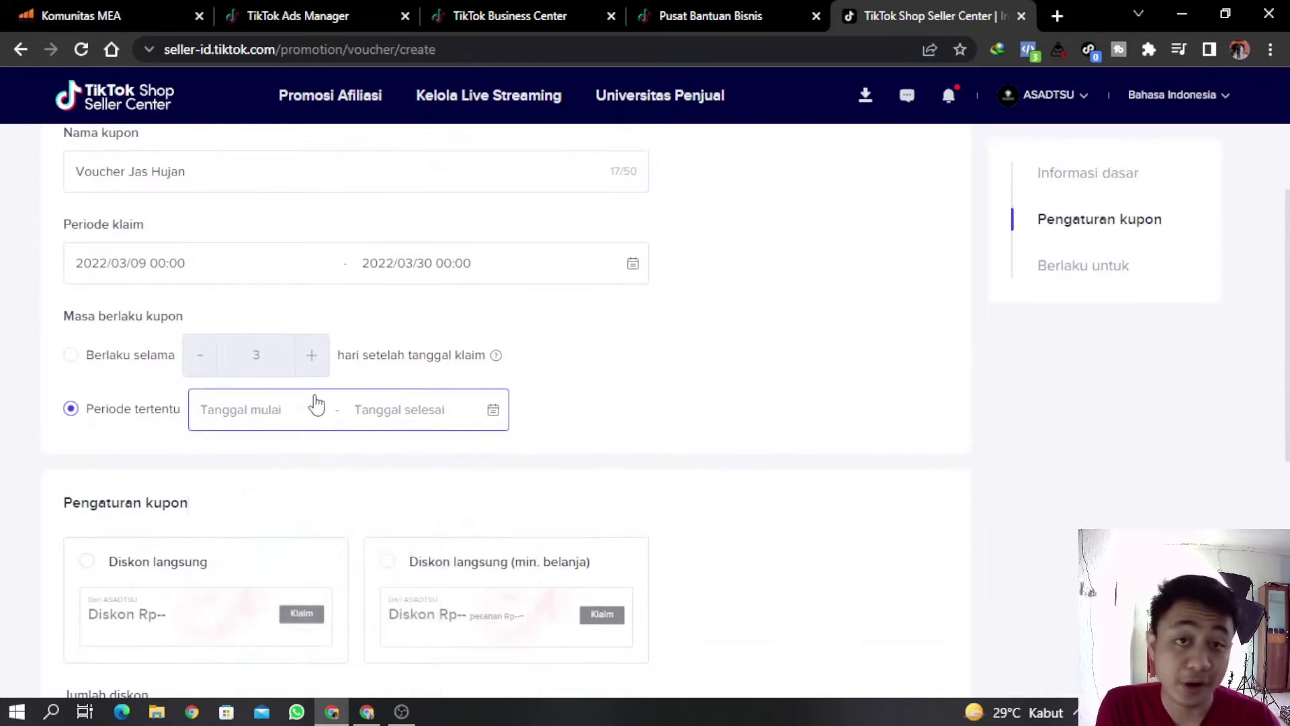
left_click(71, 356)
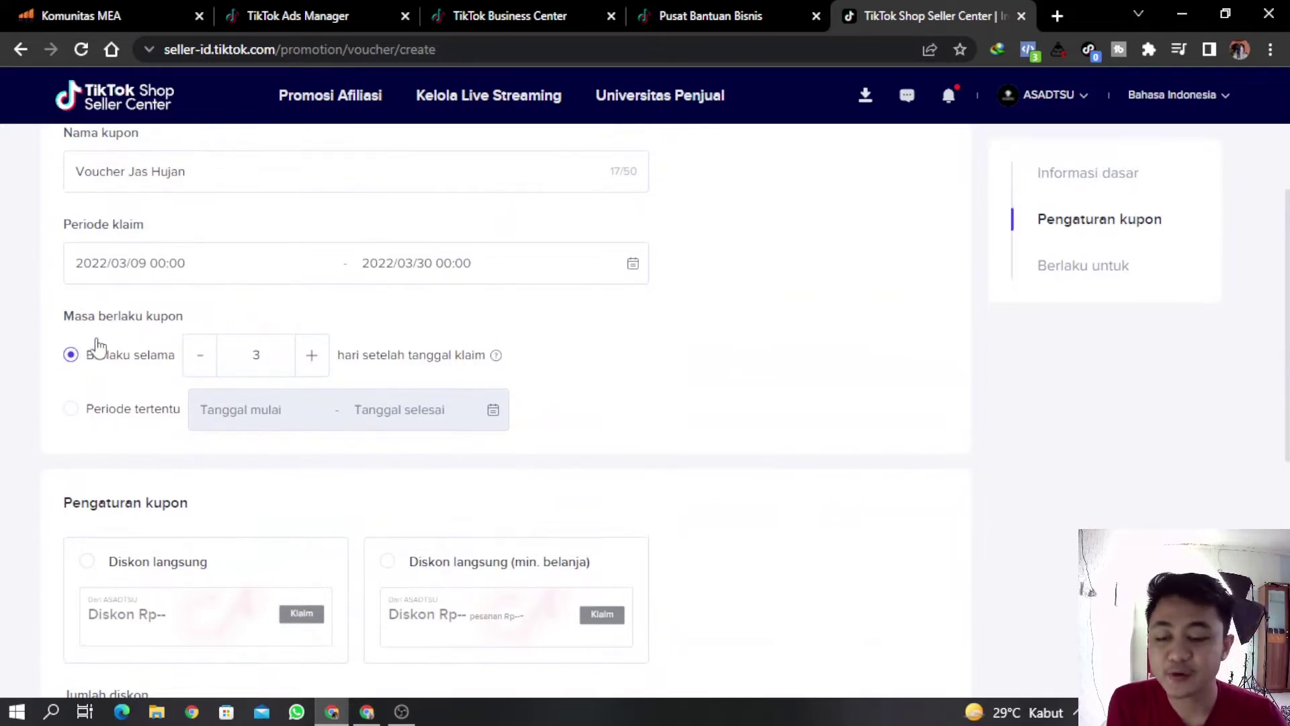
Step: Choose the "Diskon langsung (min. belanja)" discount for the coupon and set the minimum required spend to Rp 150.000
scroll(269, 406, "down", 3)
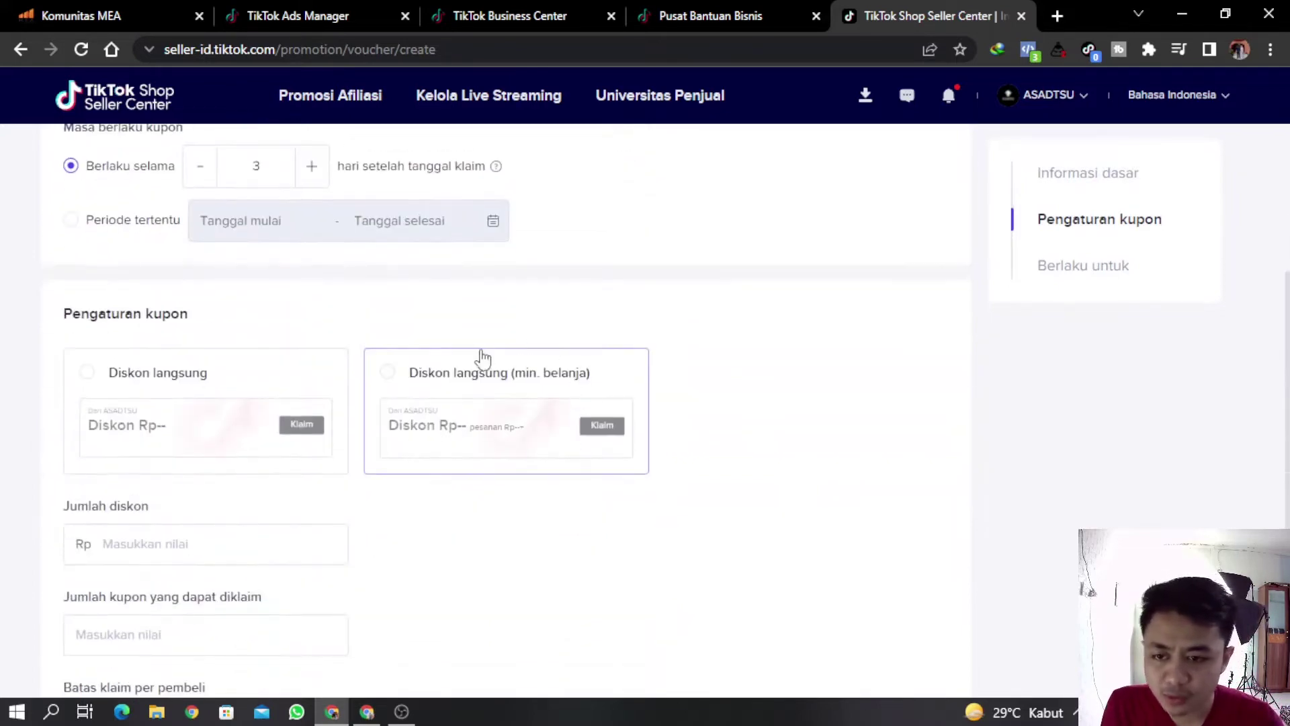
left_click(185, 380)
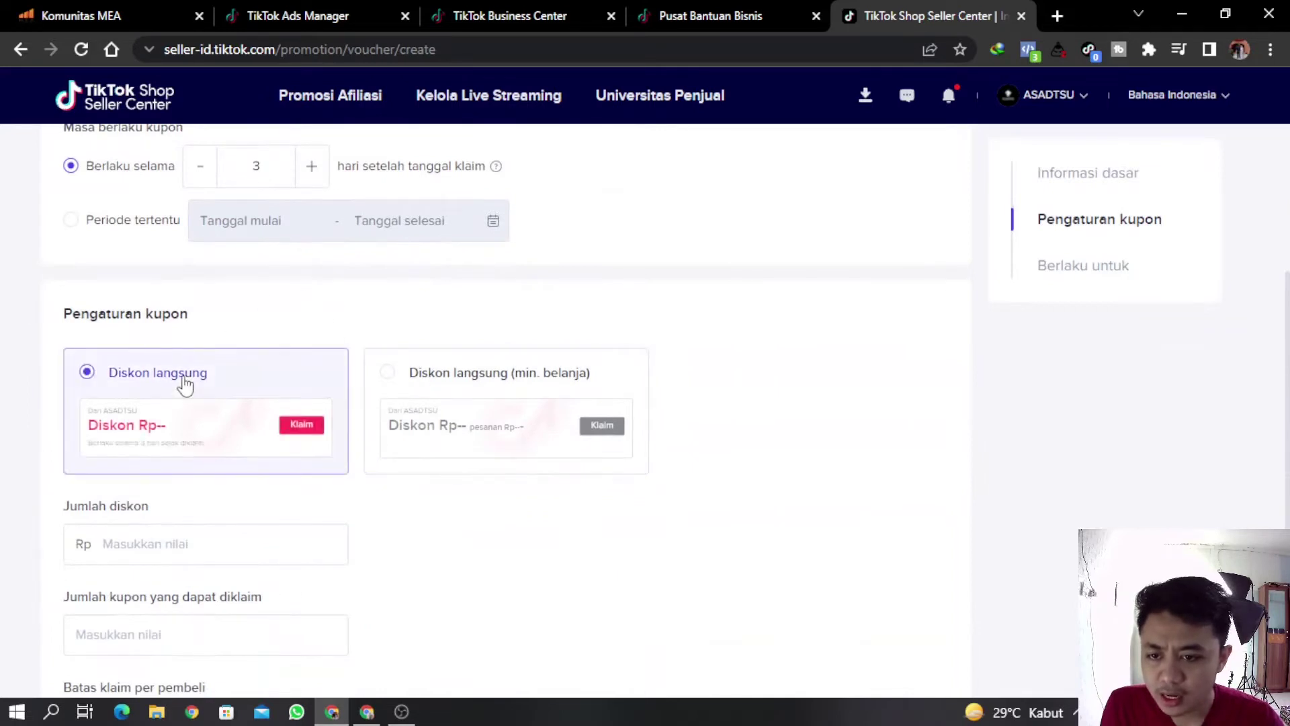
left_click(434, 375)
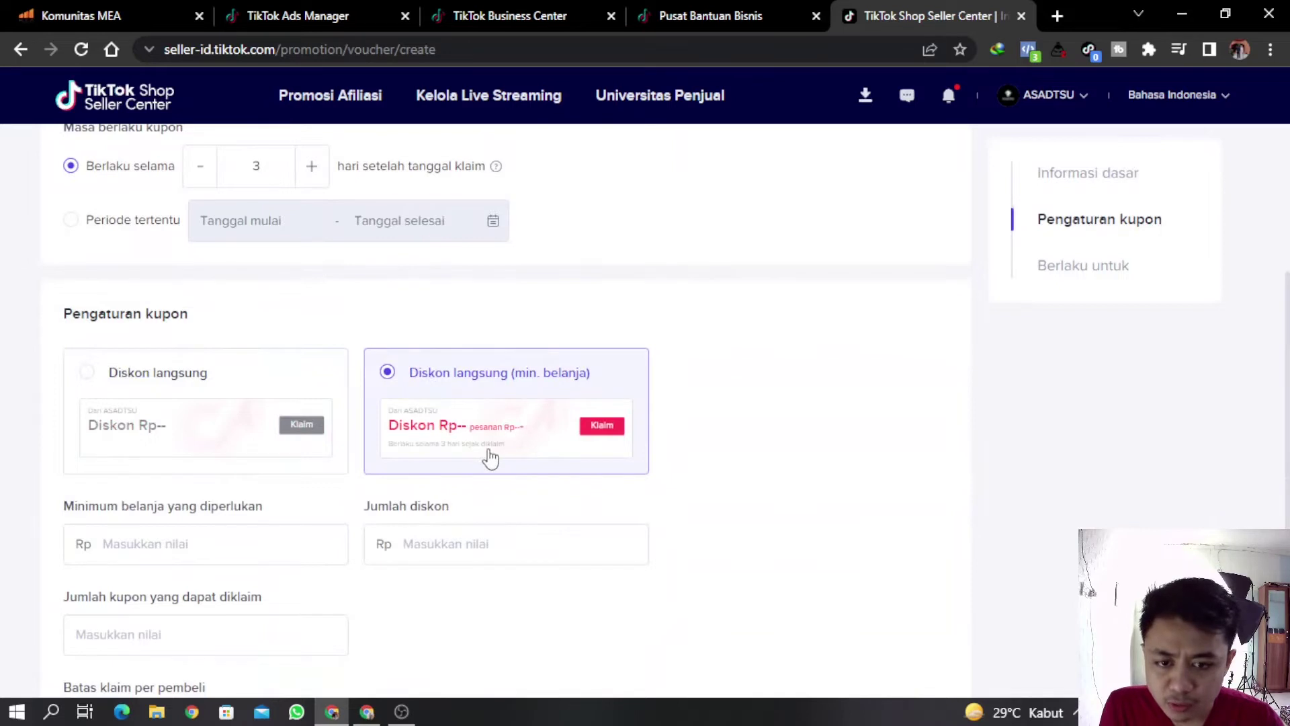
scroll(404, 341, "down", 1)
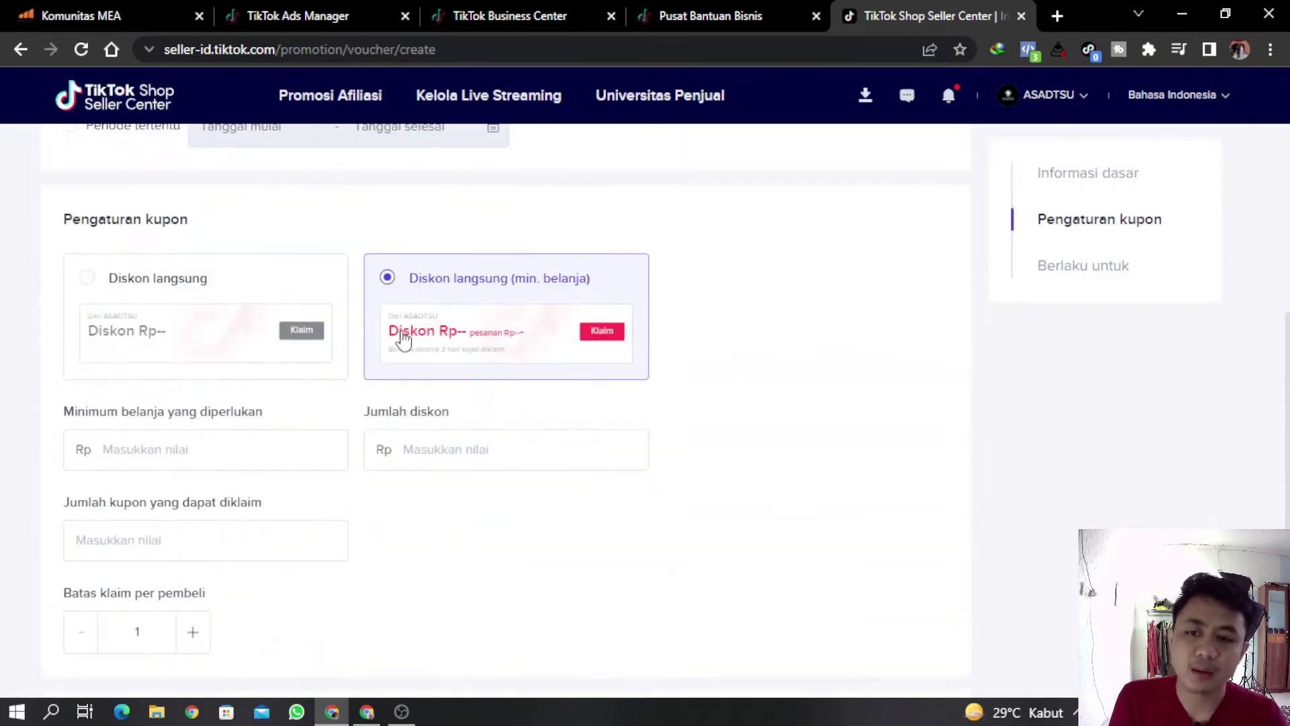
left_click(177, 319)
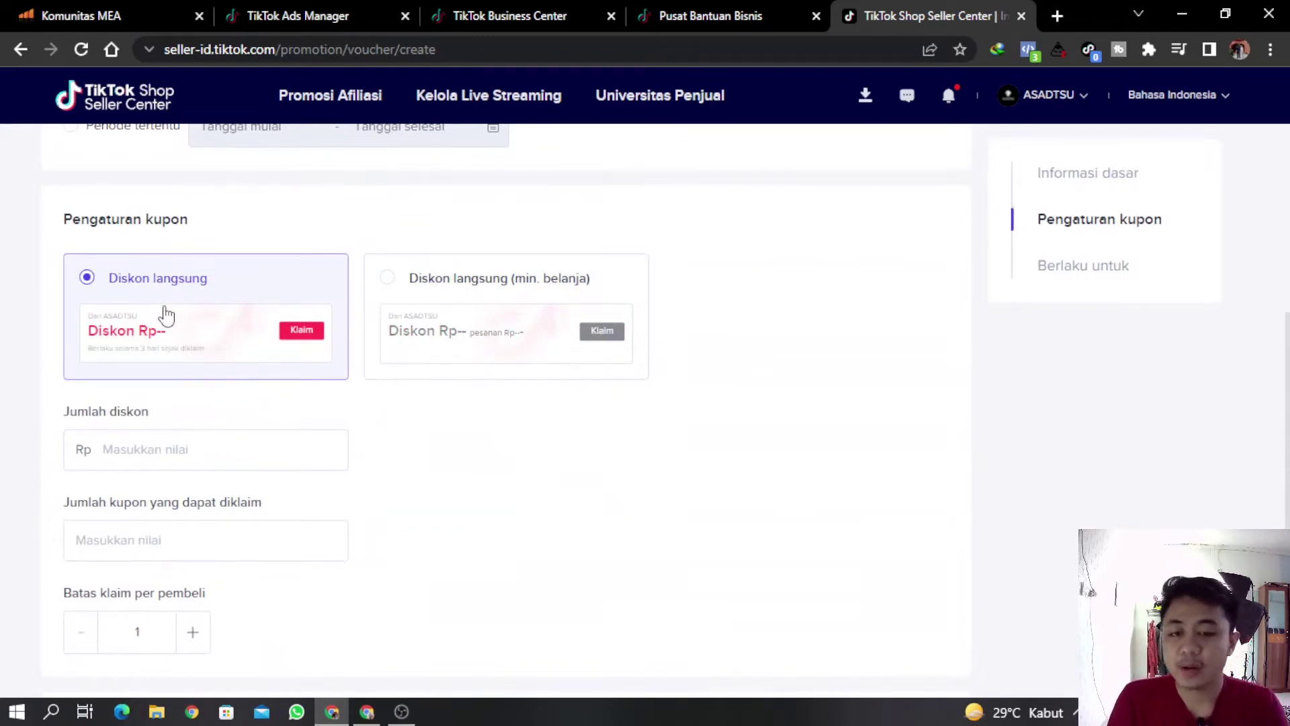
left_click(424, 316)
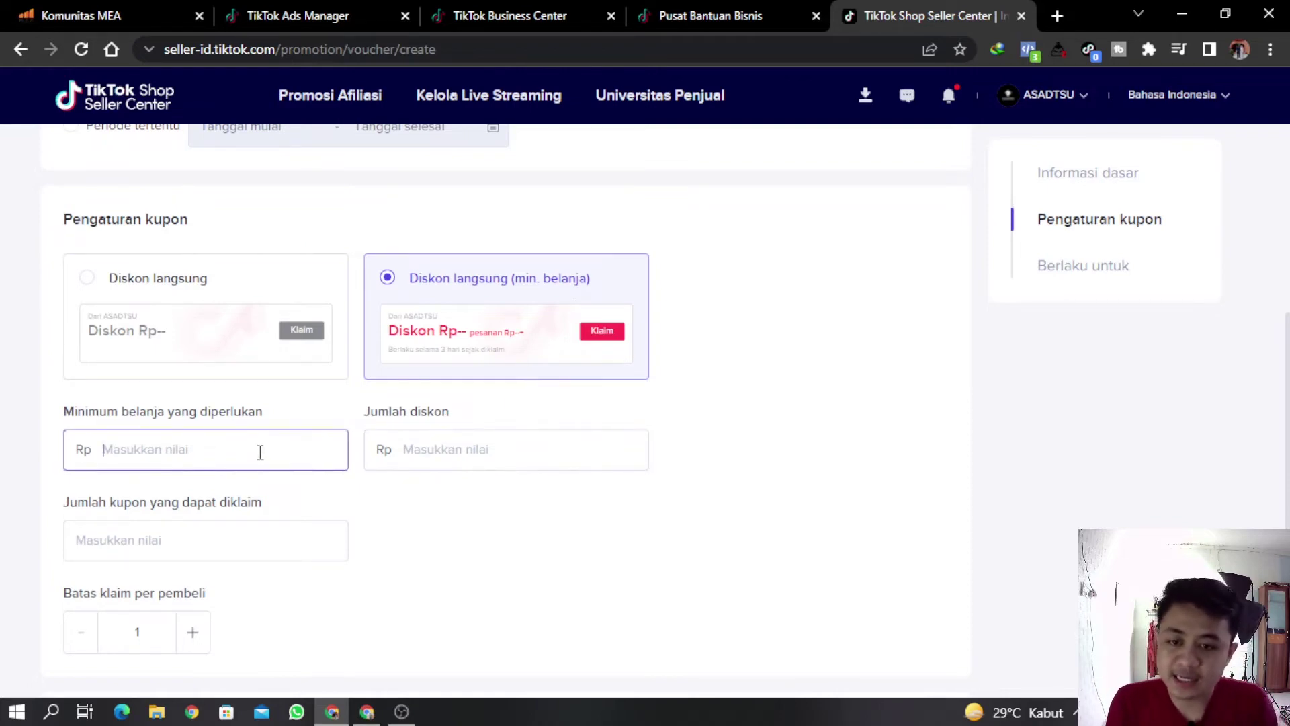
type("150.000")
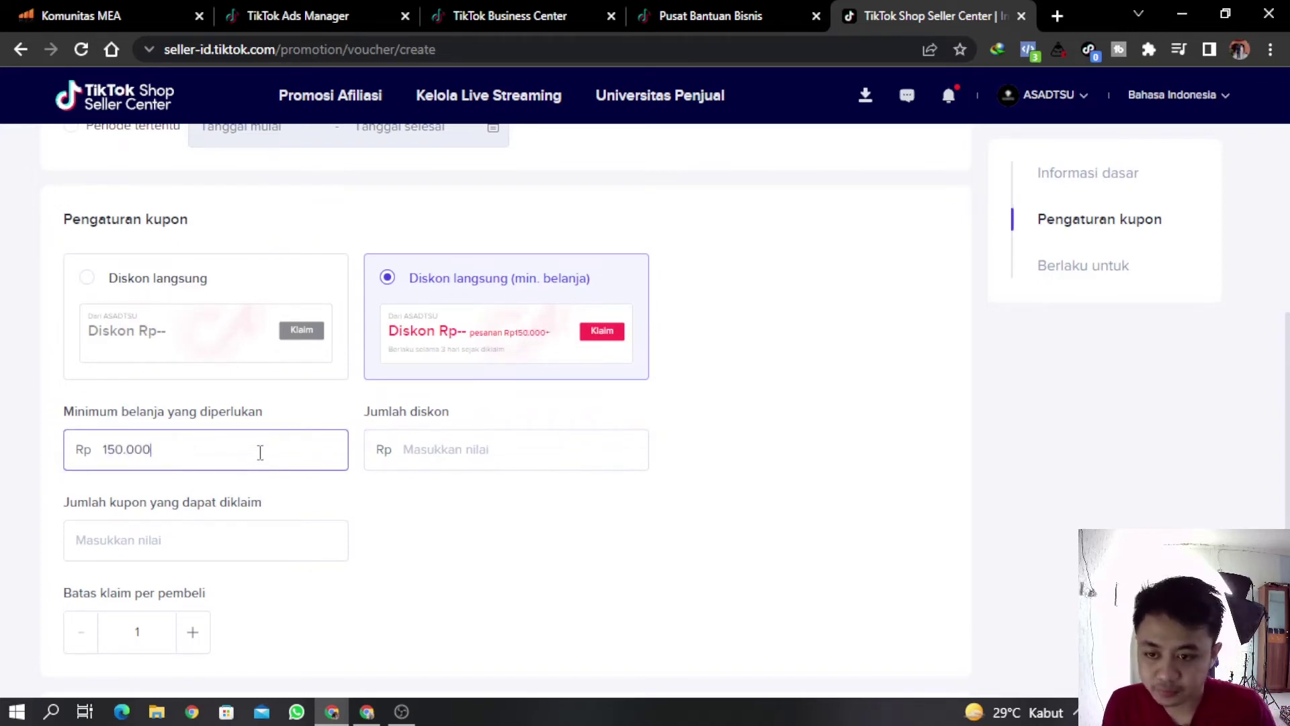
Step: Set the coupon's minimum required spend to Rp 15.000 and its discount amount to Rp 2.000
key("BackSpace")
left_click(467, 451)
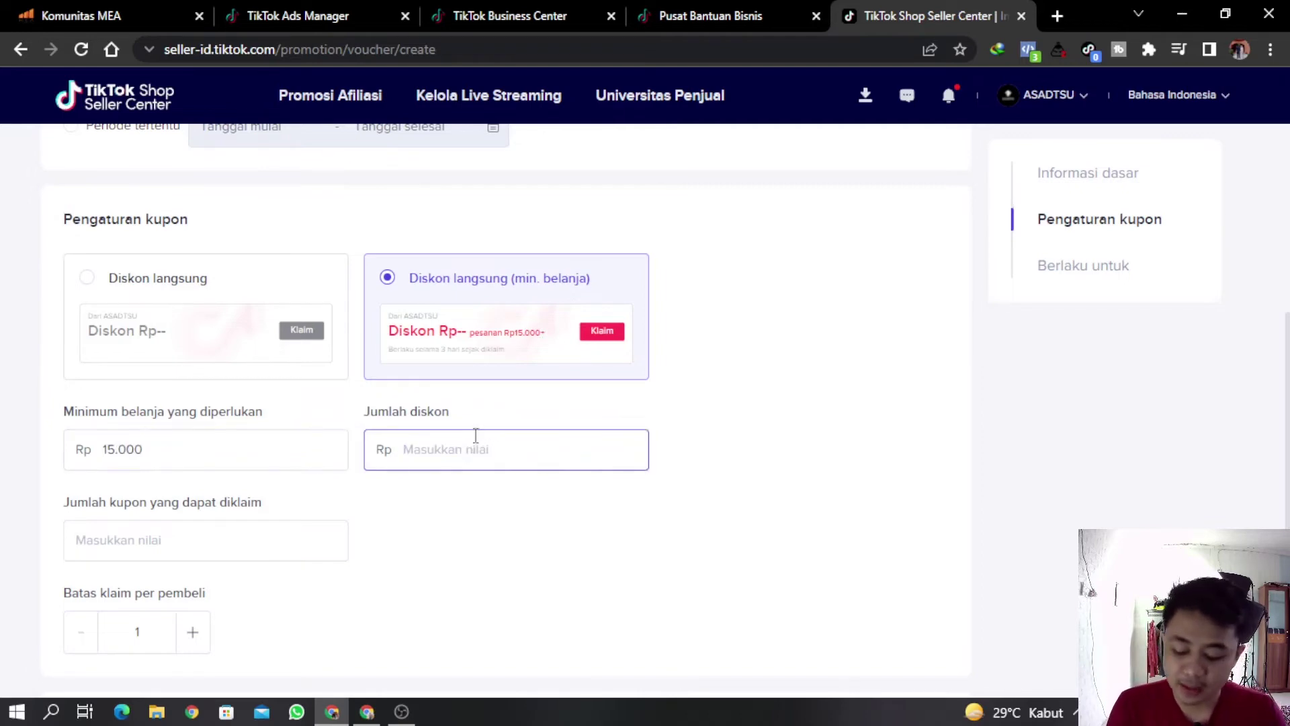
type("2000")
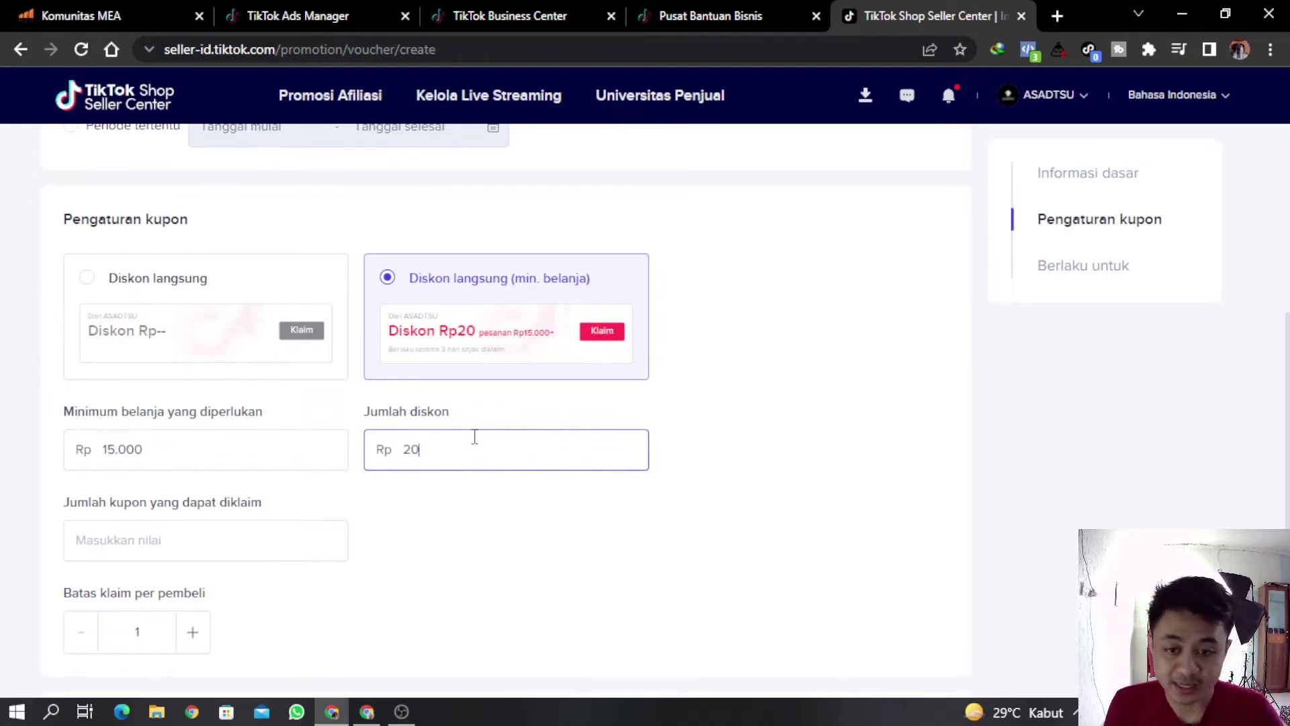
left_click(534, 610)
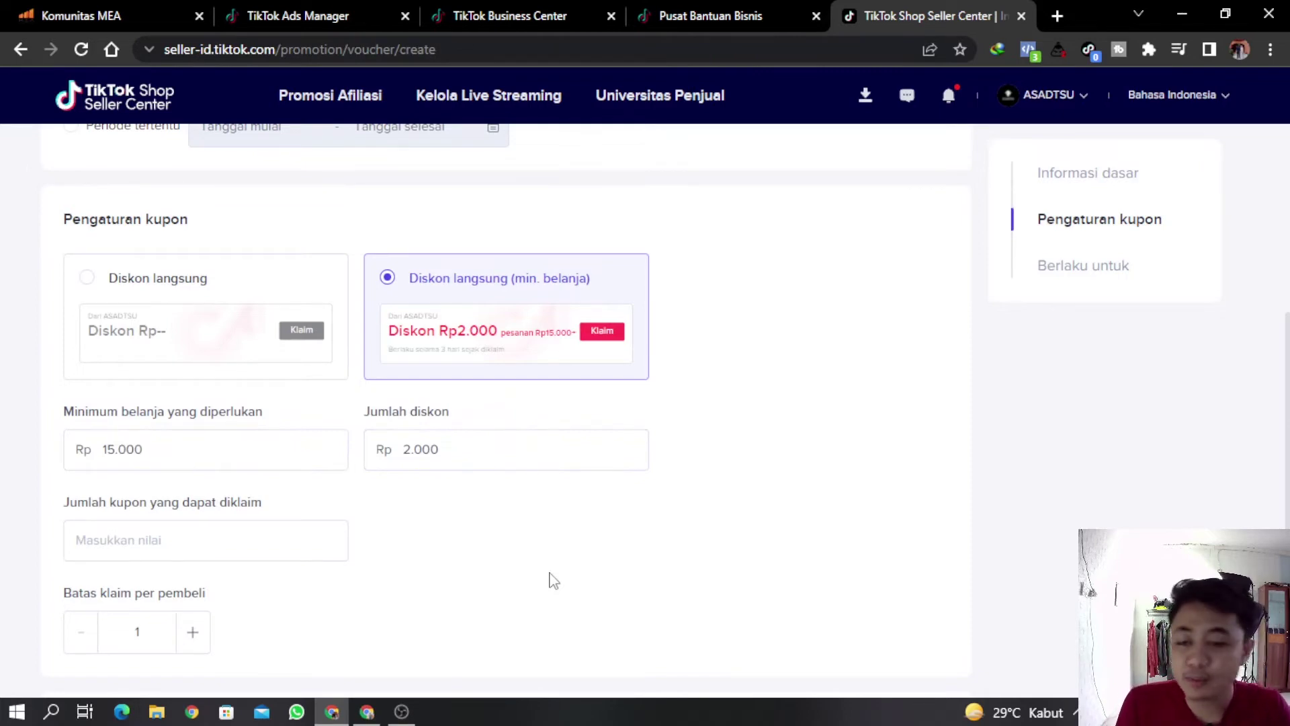
Step: Compare the plain "Diskon langsung" type with "Diskon langsung (min. belanja)", returning to the minimum-spend type
left_click(144, 289)
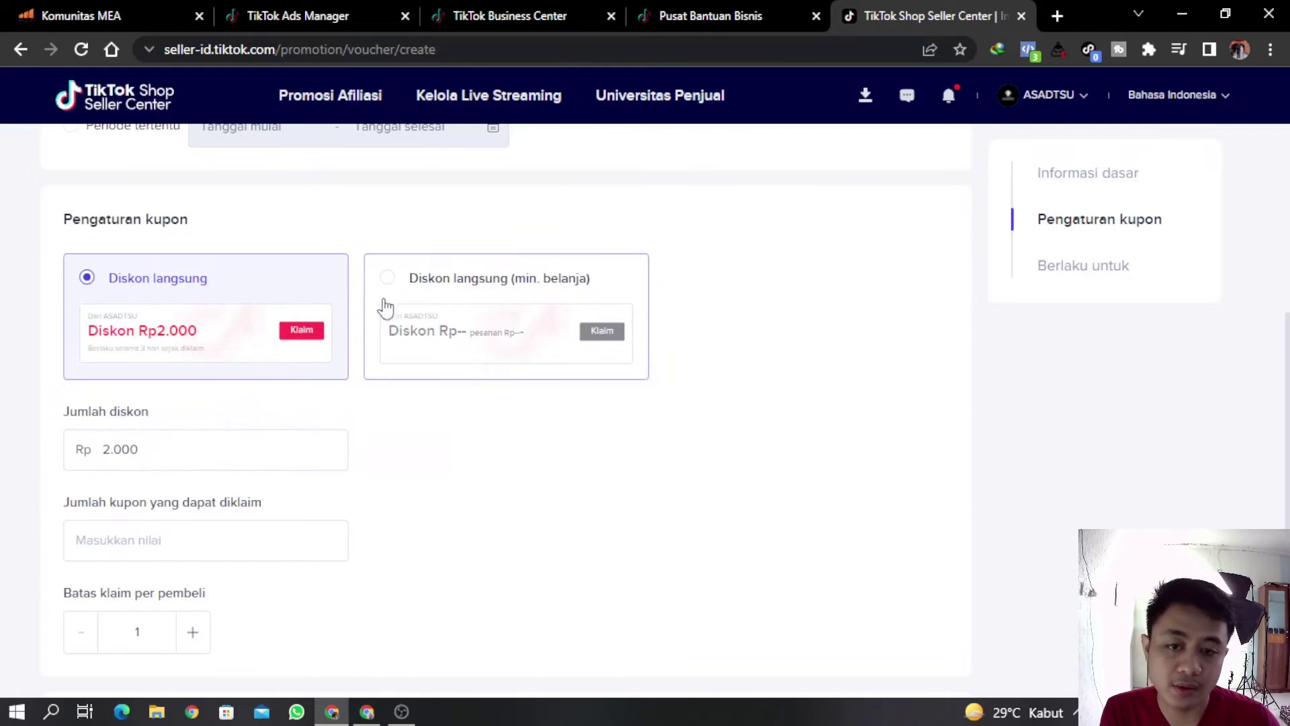
left_click(491, 296)
left_click(181, 278)
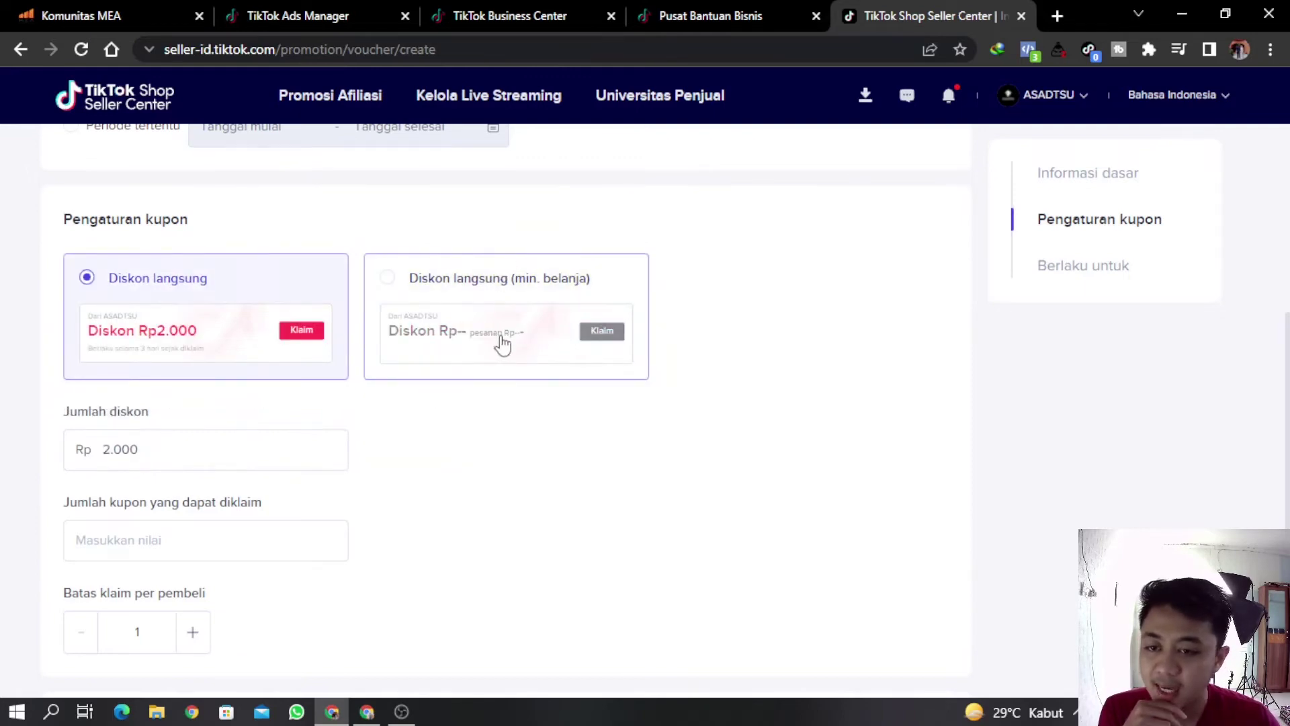
left_click(478, 309)
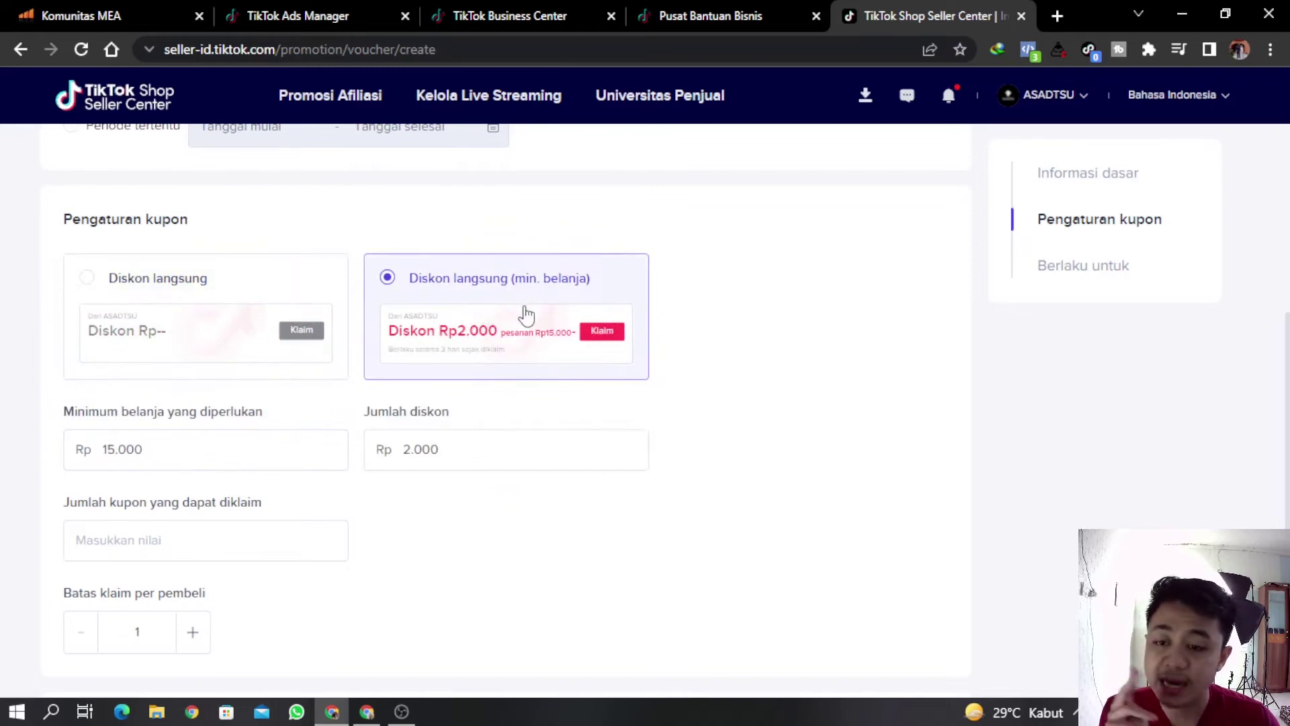
left_click(145, 460)
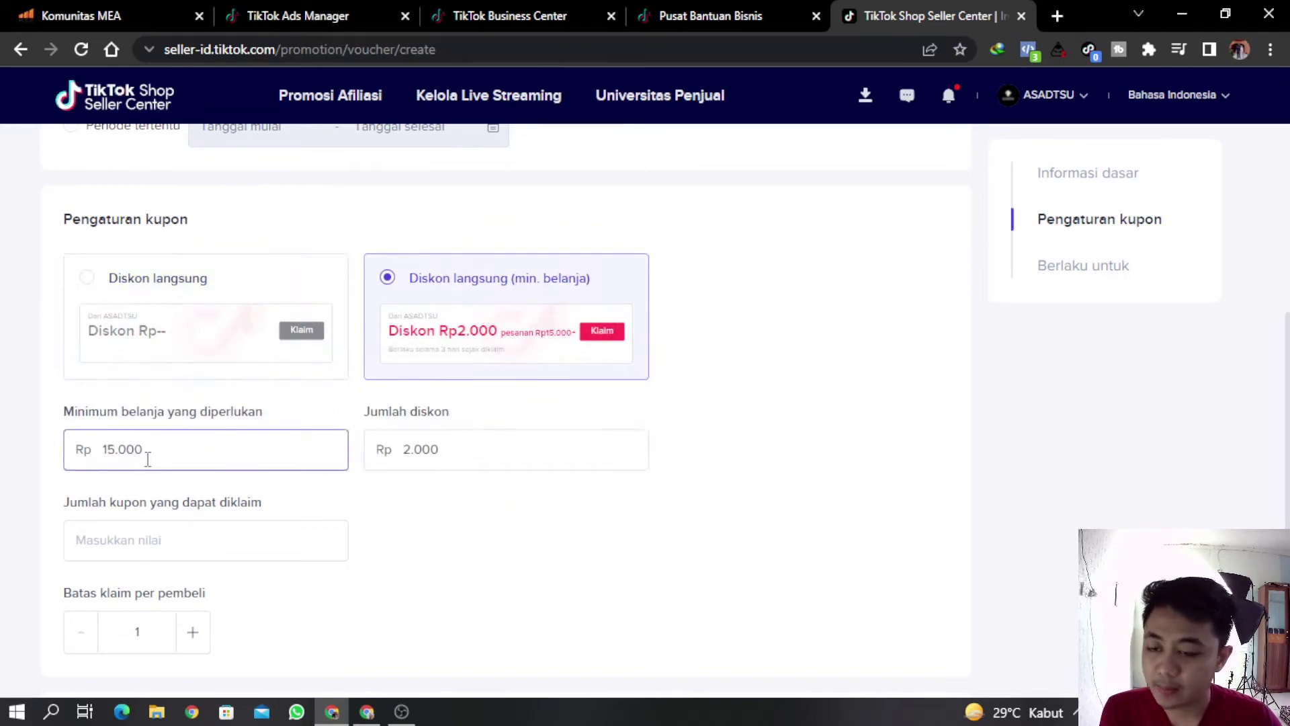
left_click(371, 462)
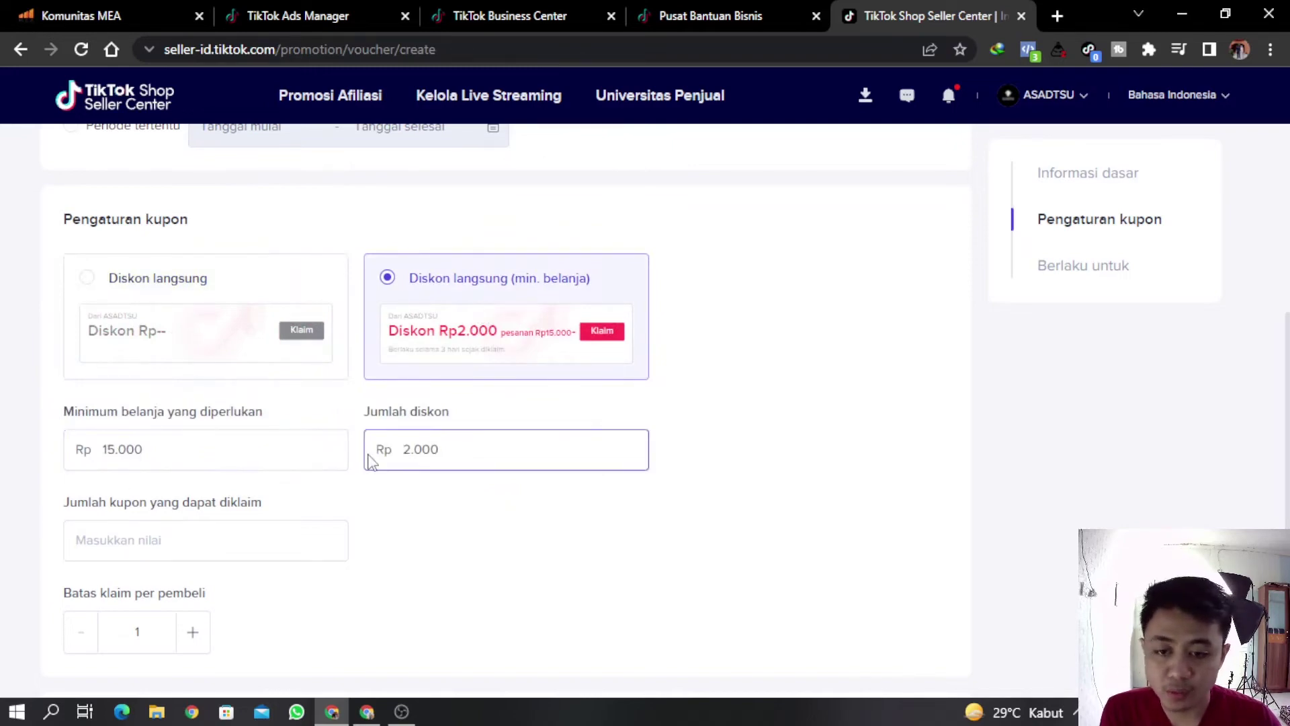
Step: Set the number of coupons that can be claimed to 1000
scroll(269, 503, "down", 1)
left_click(216, 453)
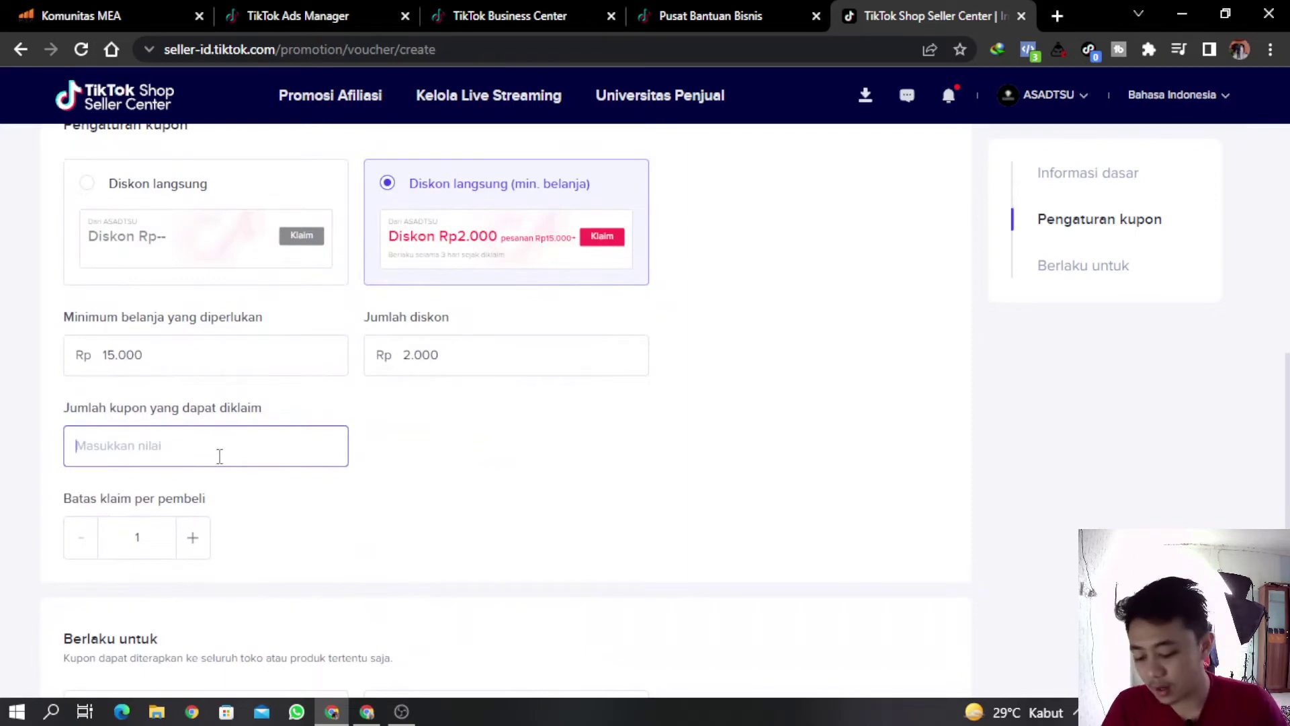
type("1000")
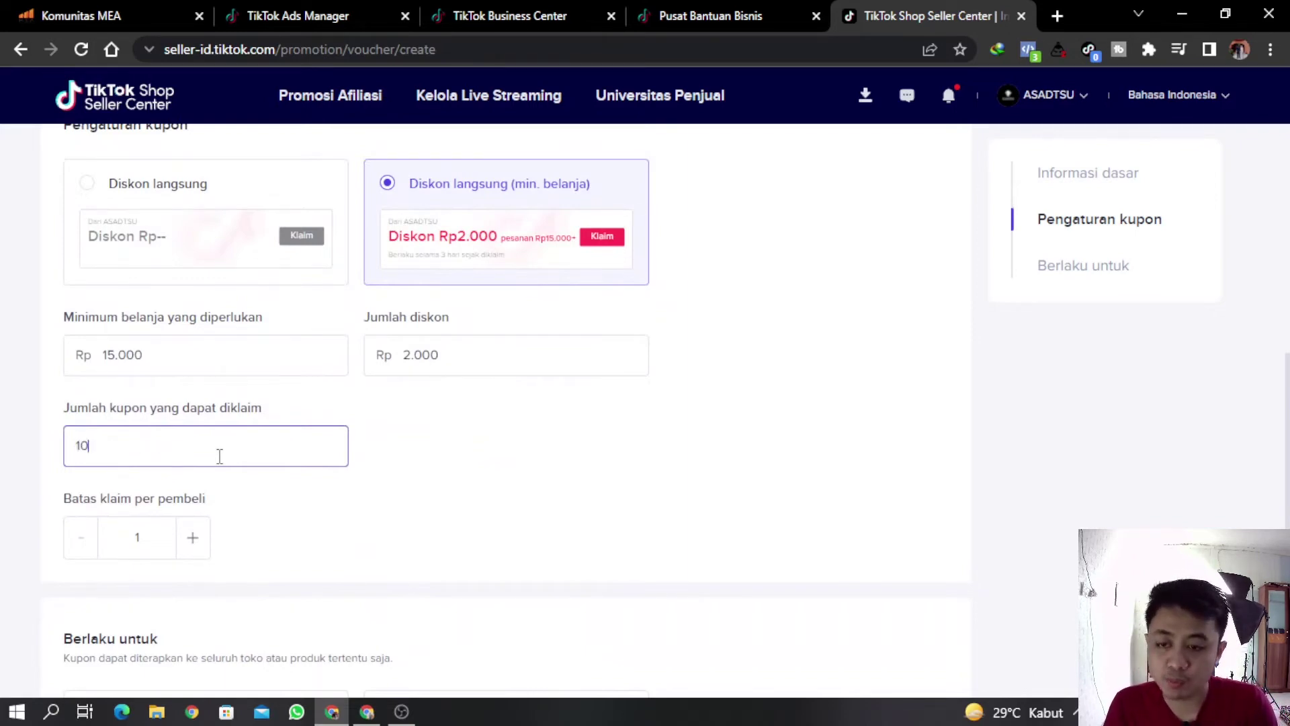
left_click(454, 407)
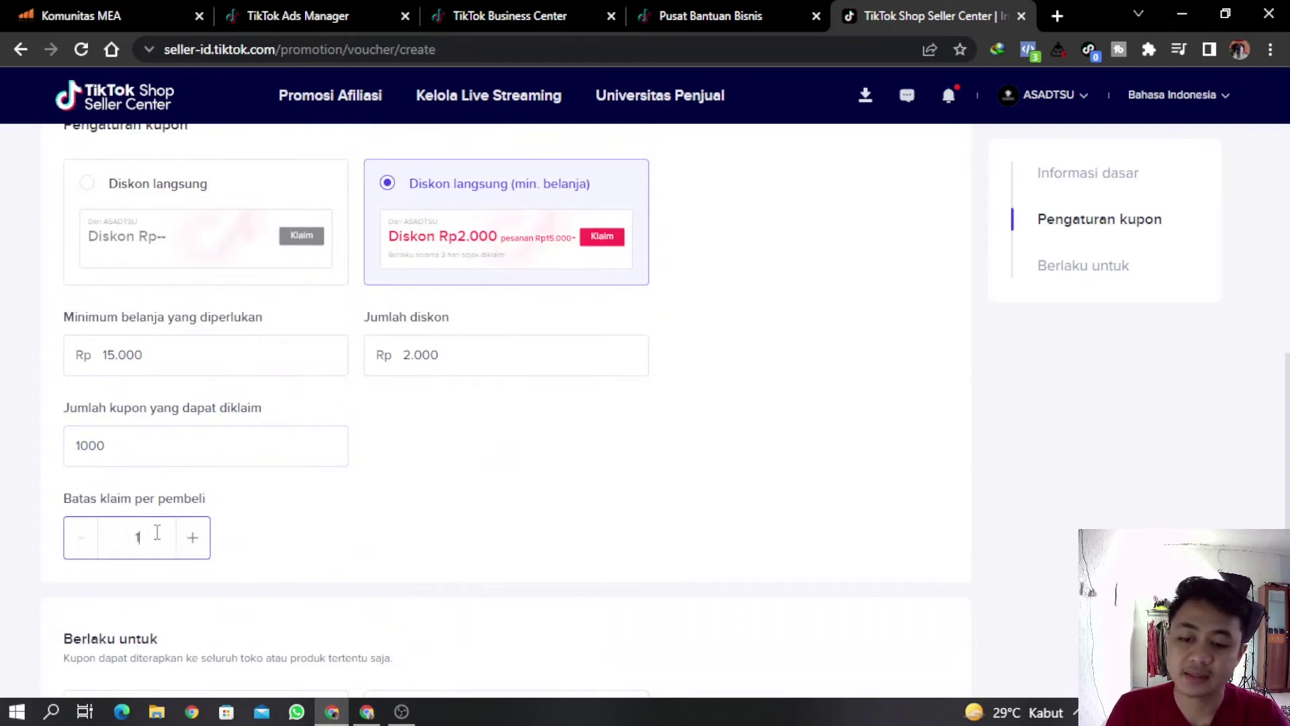
Step: Try a claim limit of 5 per buyer and reset the limit to 1
scroll(269, 517, "down", 3)
left_click(201, 388)
left_click(201, 388)
left_click(200, 389)
left_click(201, 388)
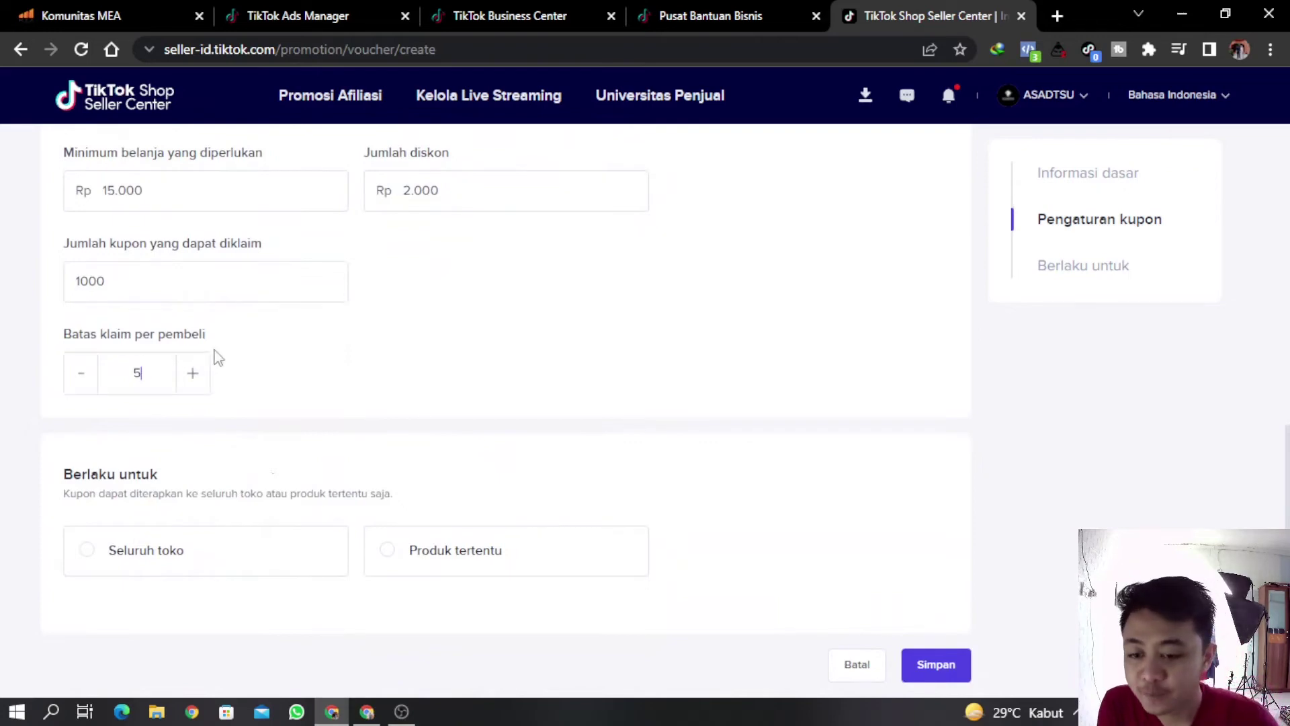
left_click(79, 378)
left_click(78, 378)
left_click(78, 378)
left_click(78, 378)
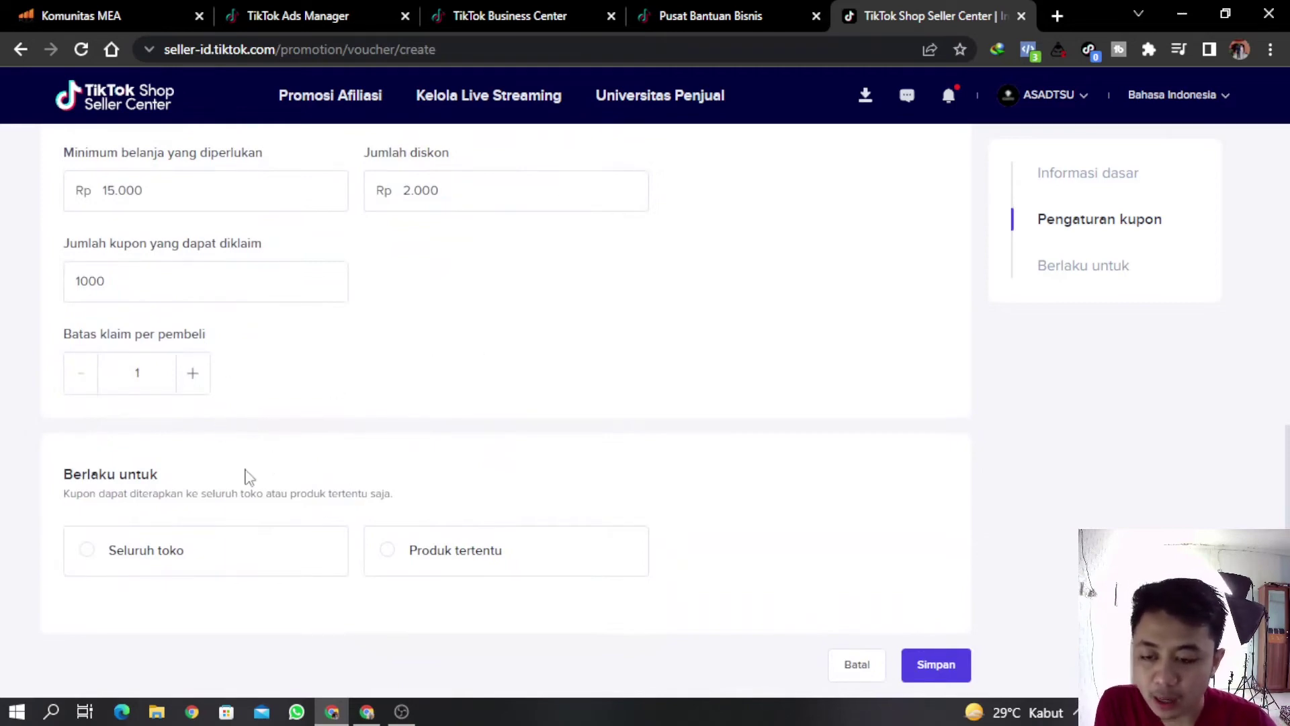
Step: Try applying the coupon to "Produk tertentu" and return to "Seluruh toko"
left_click(151, 553)
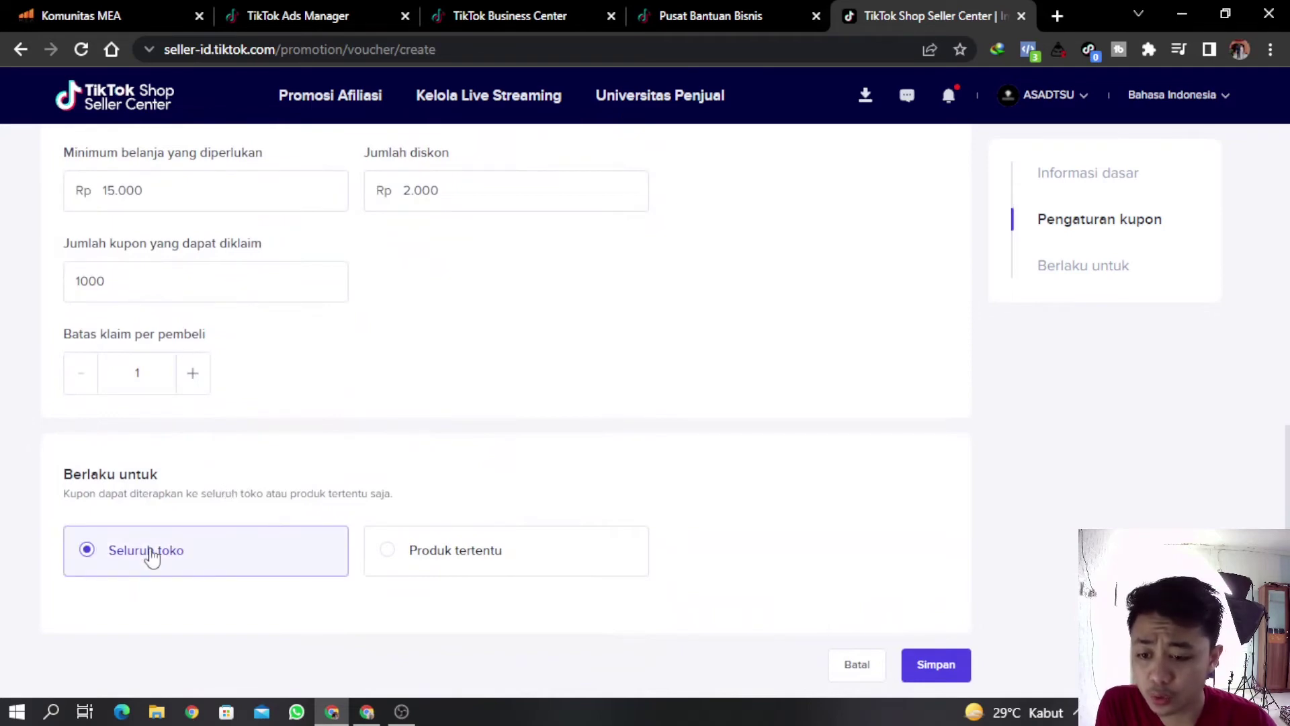
left_click(463, 559)
scroll(500, 469, "down", 1)
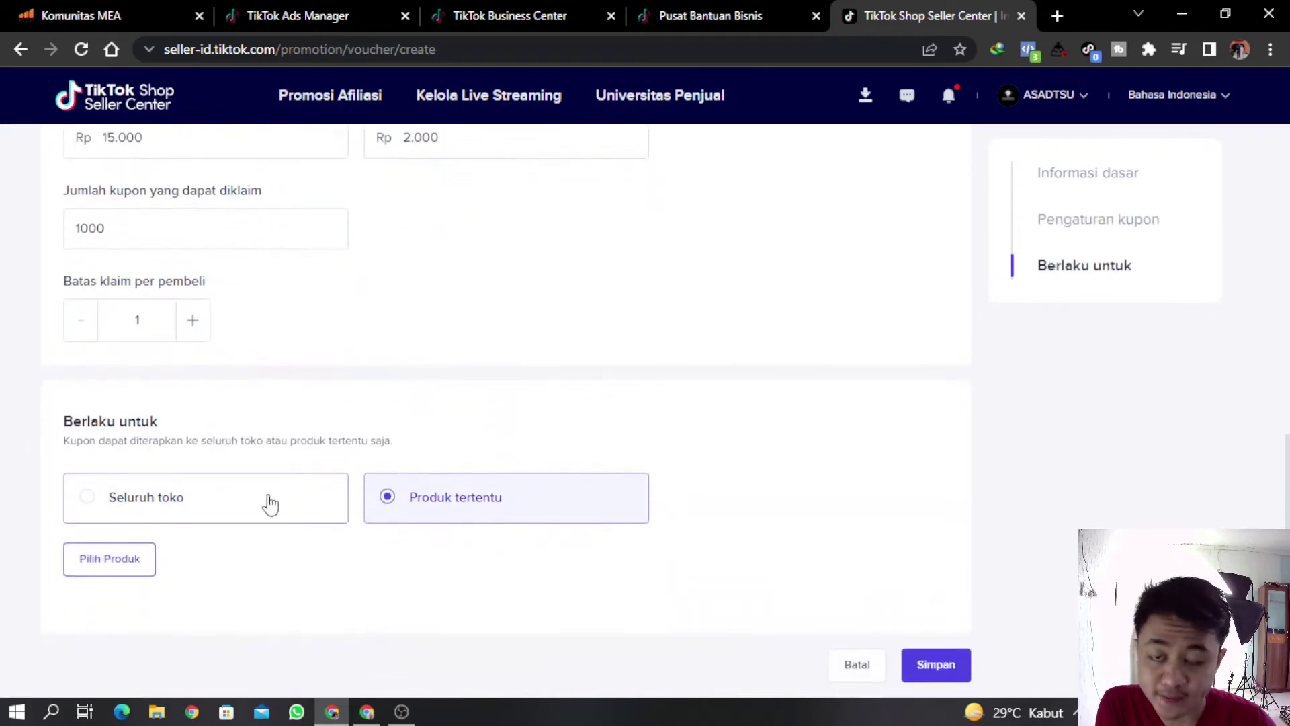
left_click(239, 494)
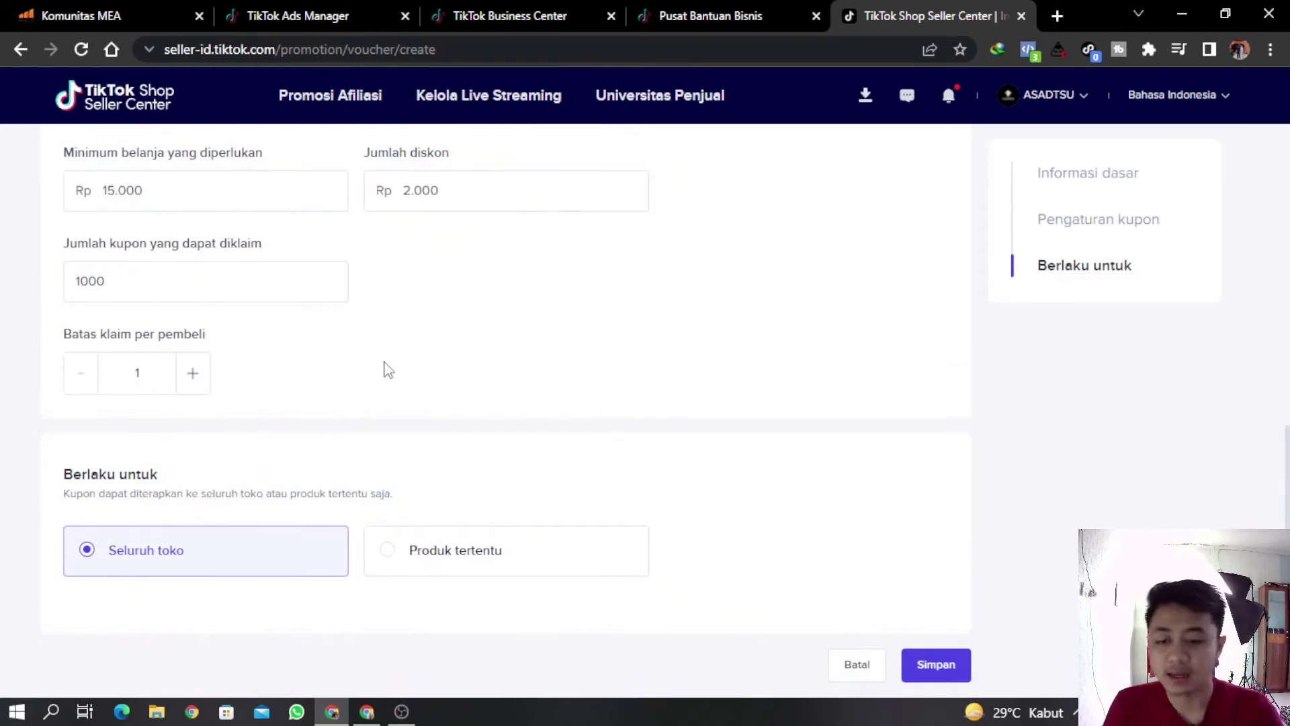
Step: Apply the coupon to "Produk tertentu" and select the Rp215.000 "Jas Hujan Setelan Dewasa Pria Wanita Lengkap Dengan Sepatu" product
left_click(442, 554)
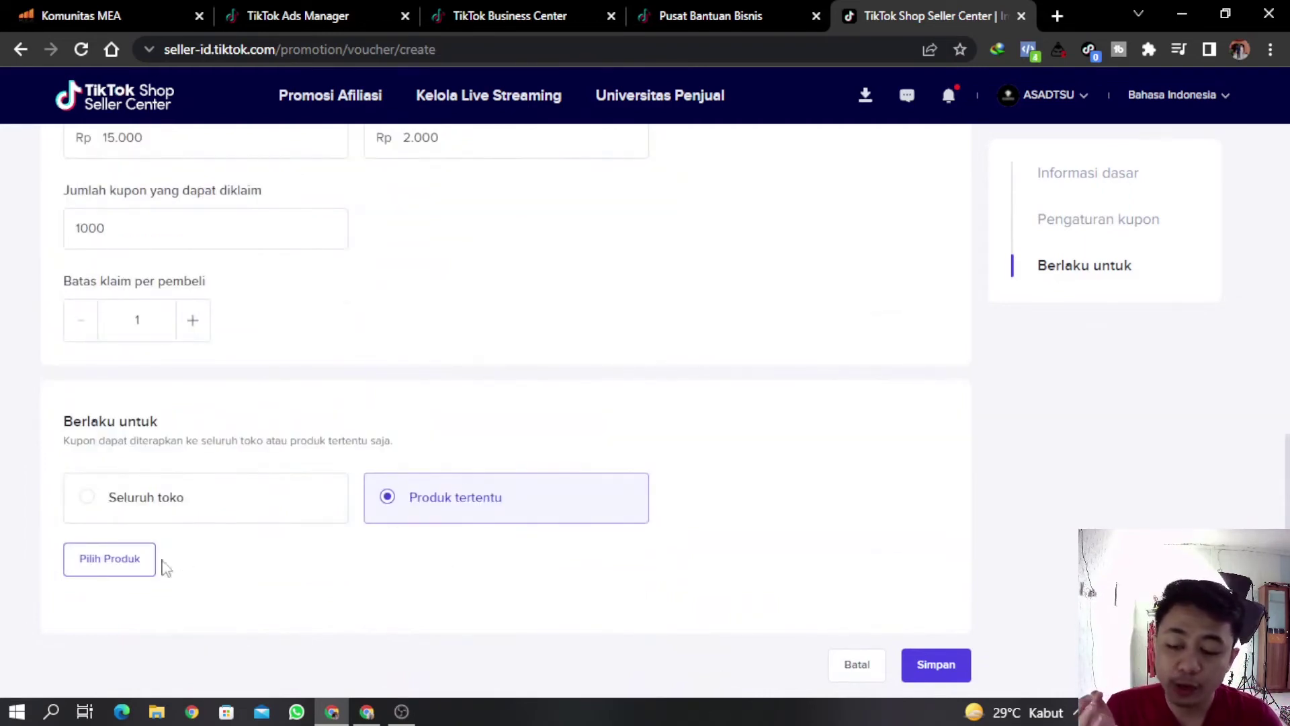
left_click(125, 564)
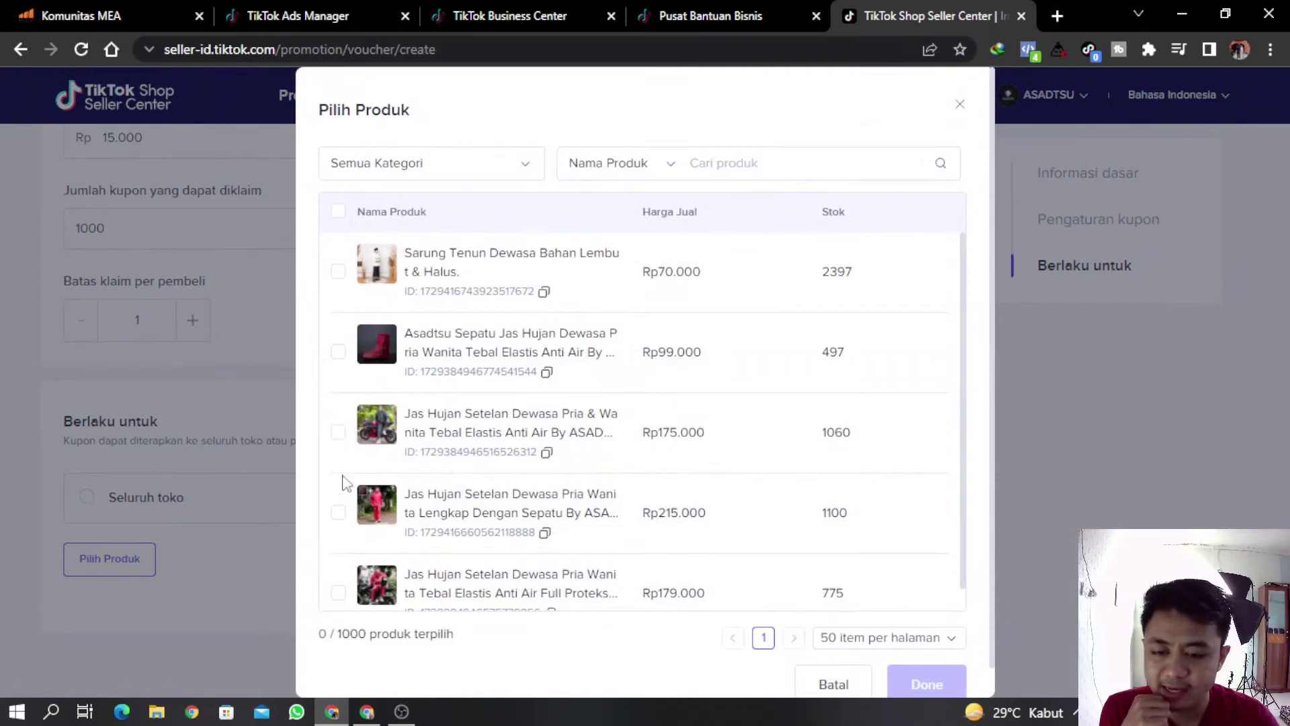
left_click(338, 512)
left_click(942, 682)
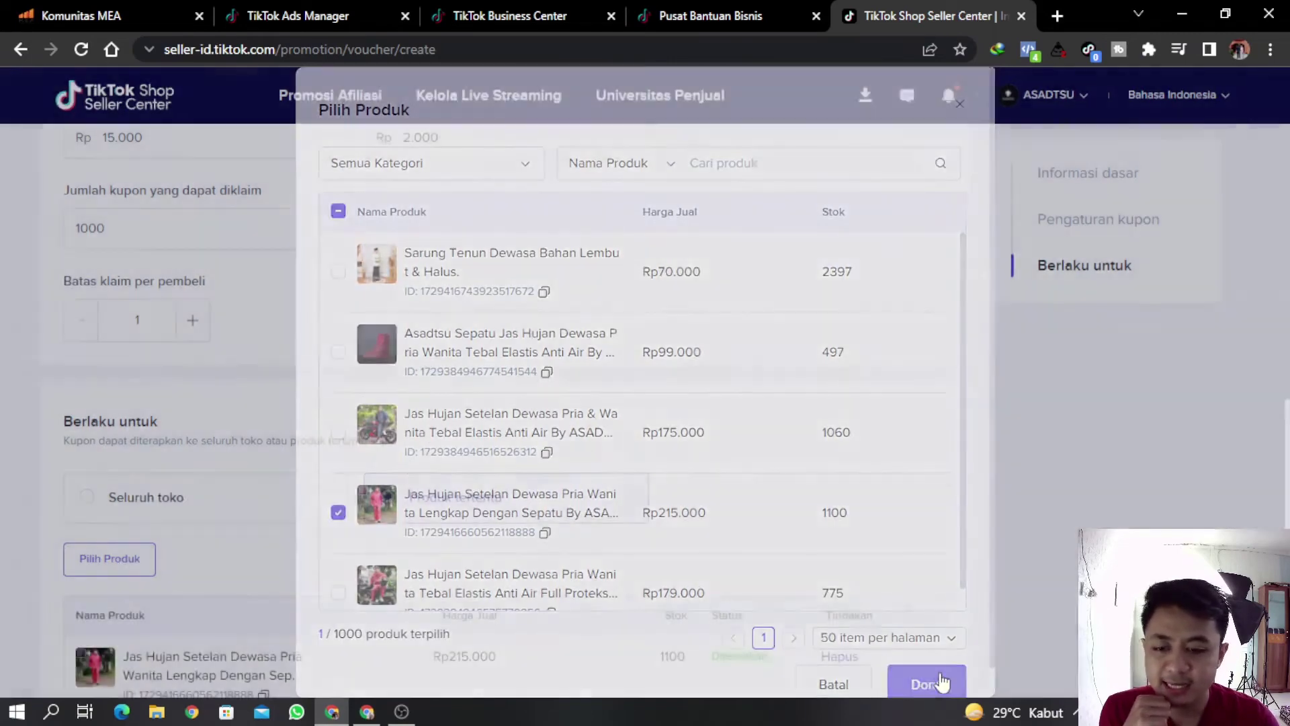
scroll(853, 481, "down", 2)
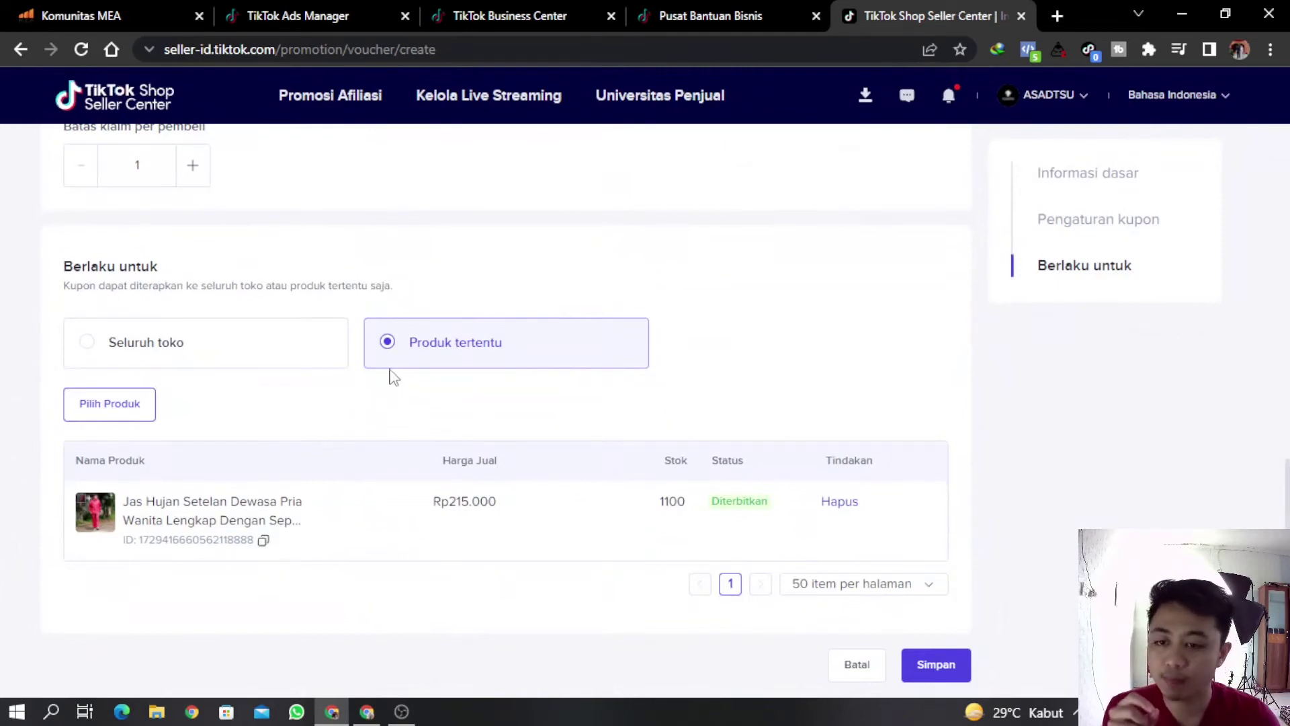
Step: Switch the coupon's scope to "Seluruh toko", look over the form, and restore "Produk tertentu"
left_click(212, 353)
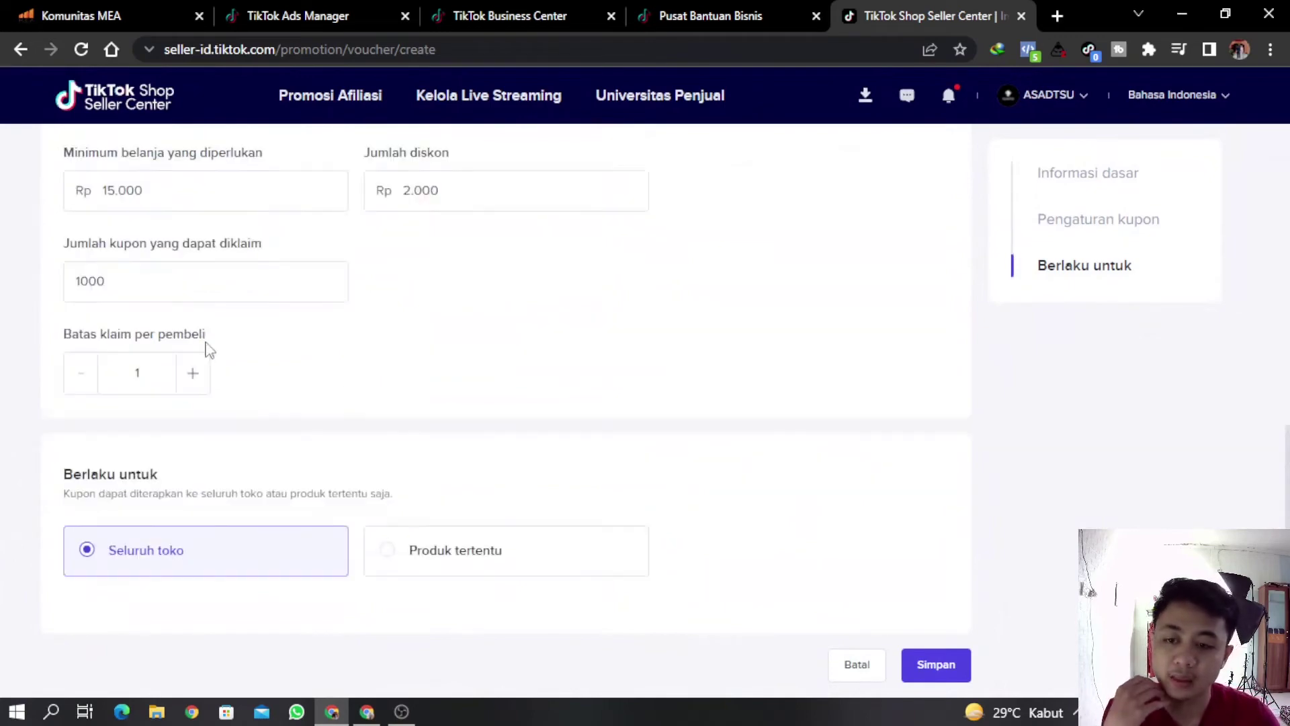
scroll(361, 475, "up", 10)
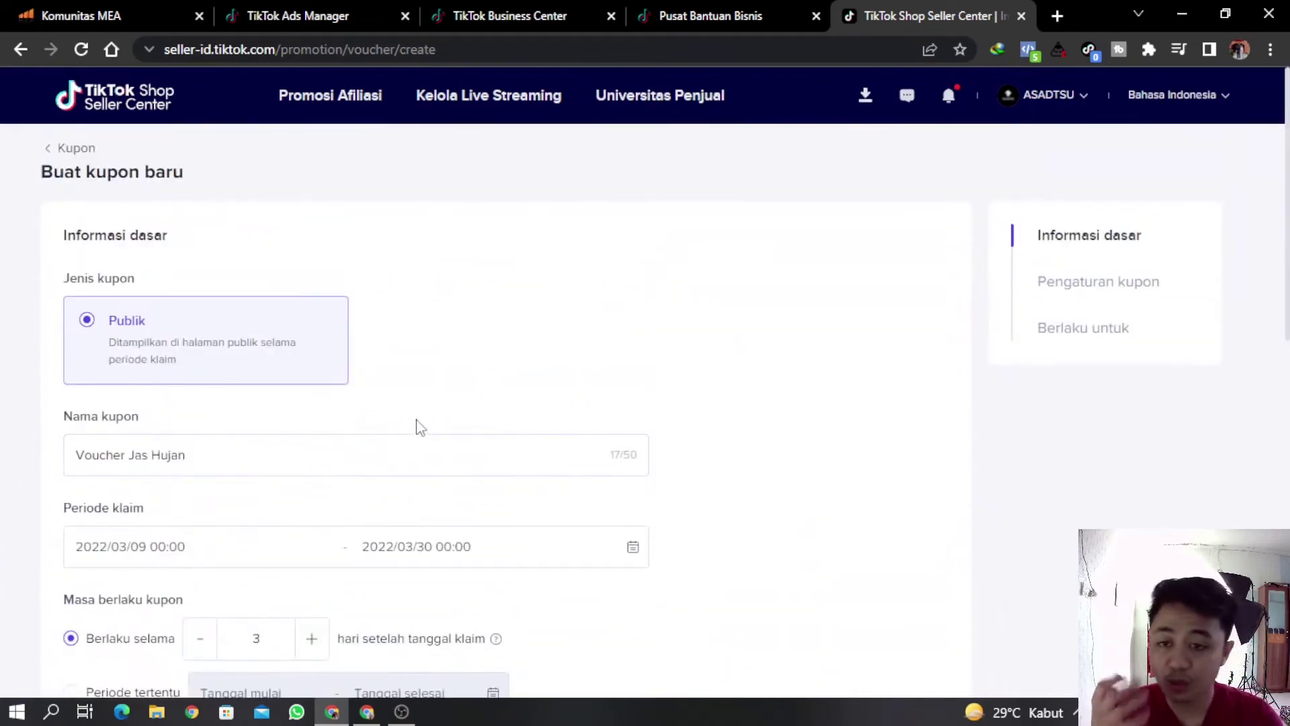
scroll(418, 437, "down", 10)
scroll(426, 422, "up", 4)
scroll(430, 430, "down", 4)
left_click(443, 570)
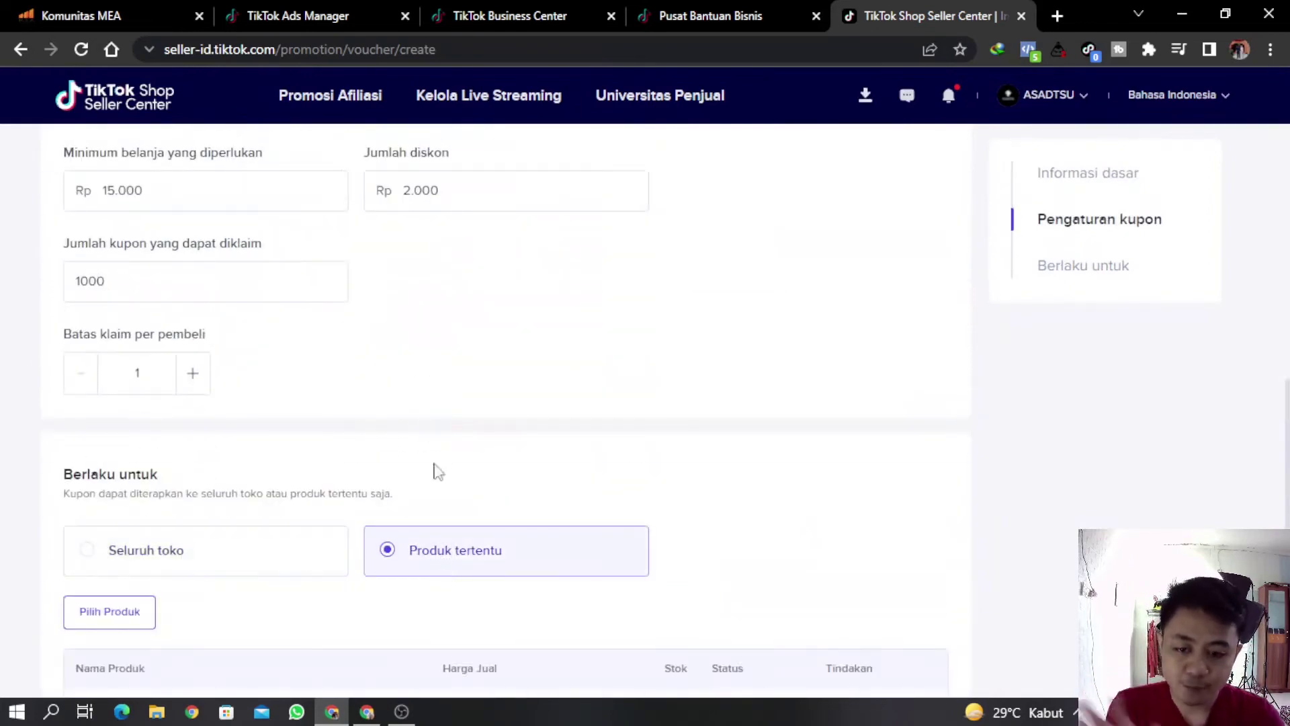
Step: Review the completed coupon form and save the new coupon
scroll(435, 511, "down", 3)
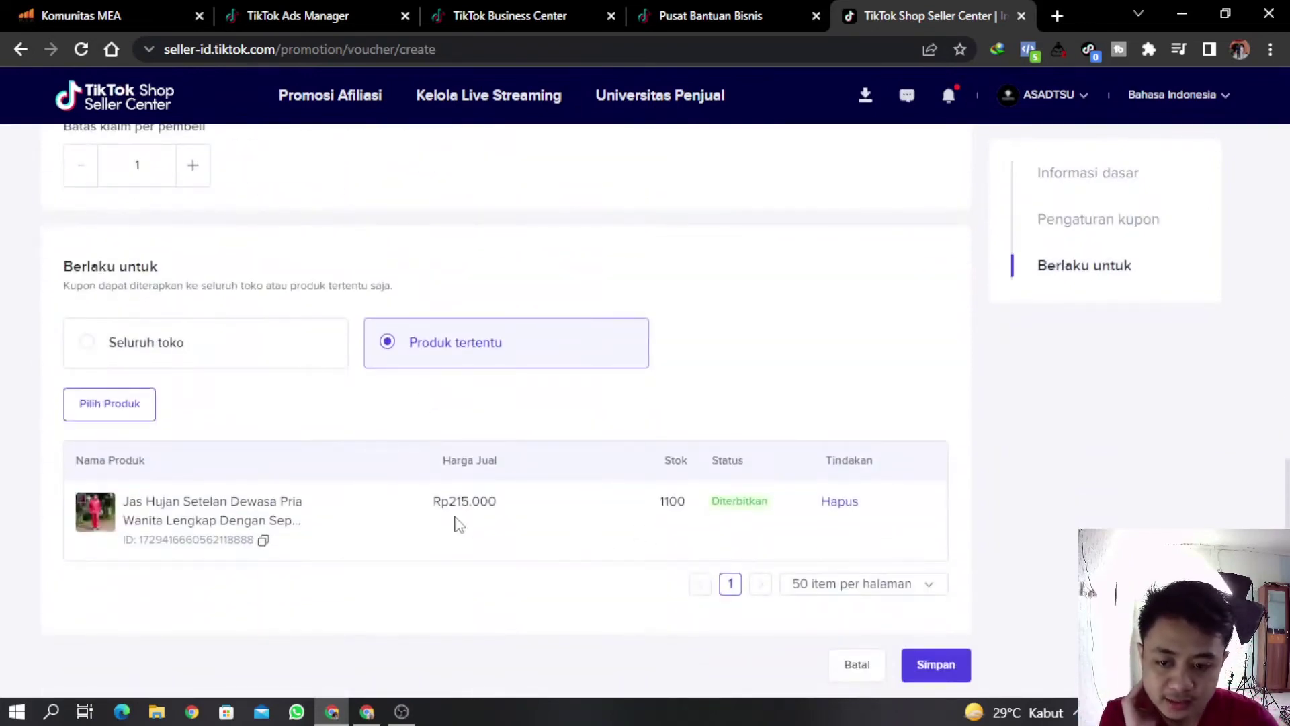
scroll(464, 514, "up", 4)
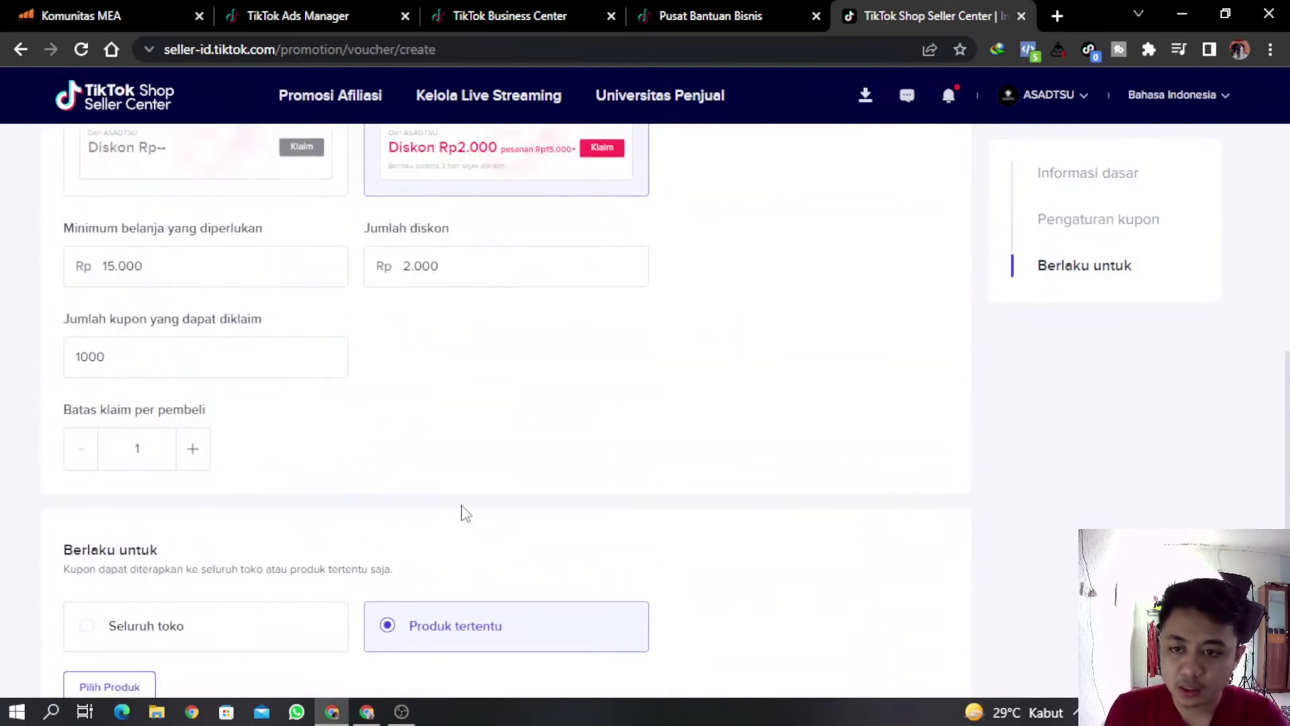
scroll(461, 461, "down", 4)
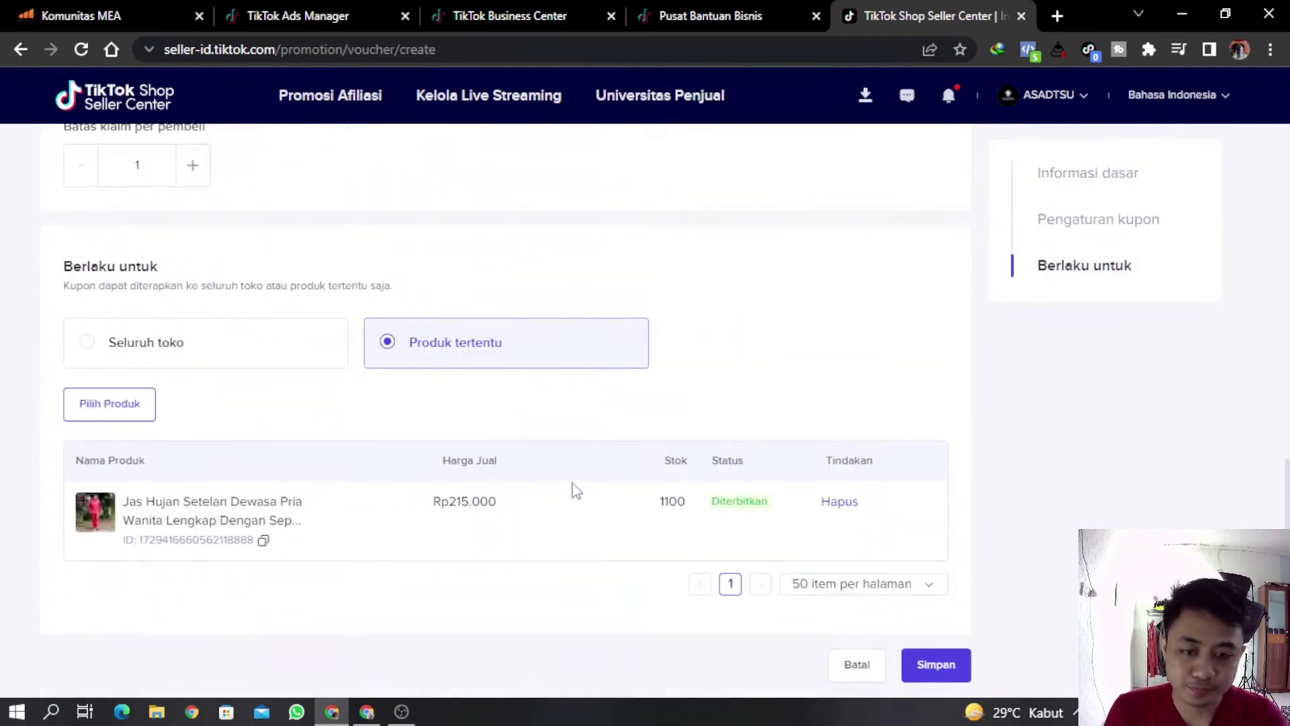
scroll(833, 547, "up", 8)
scroll(690, 504, "up", 3)
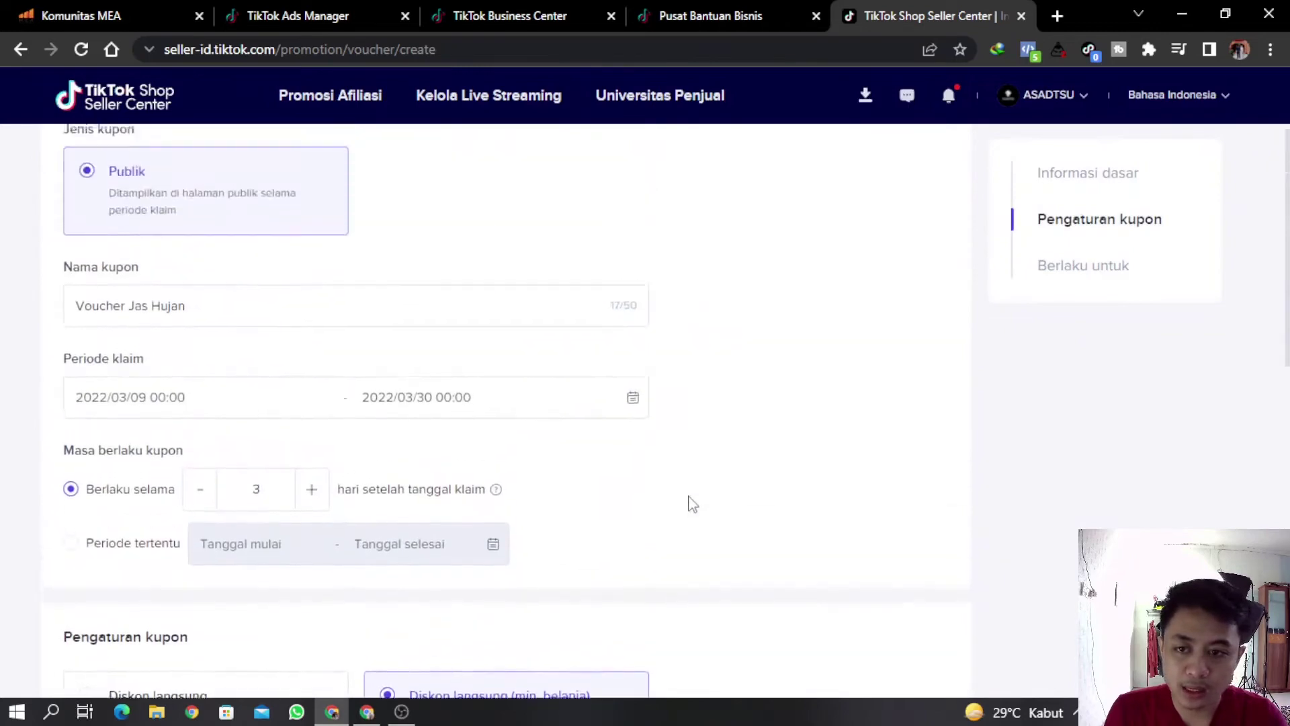
scroll(692, 500, "down", 15)
left_click(938, 664)
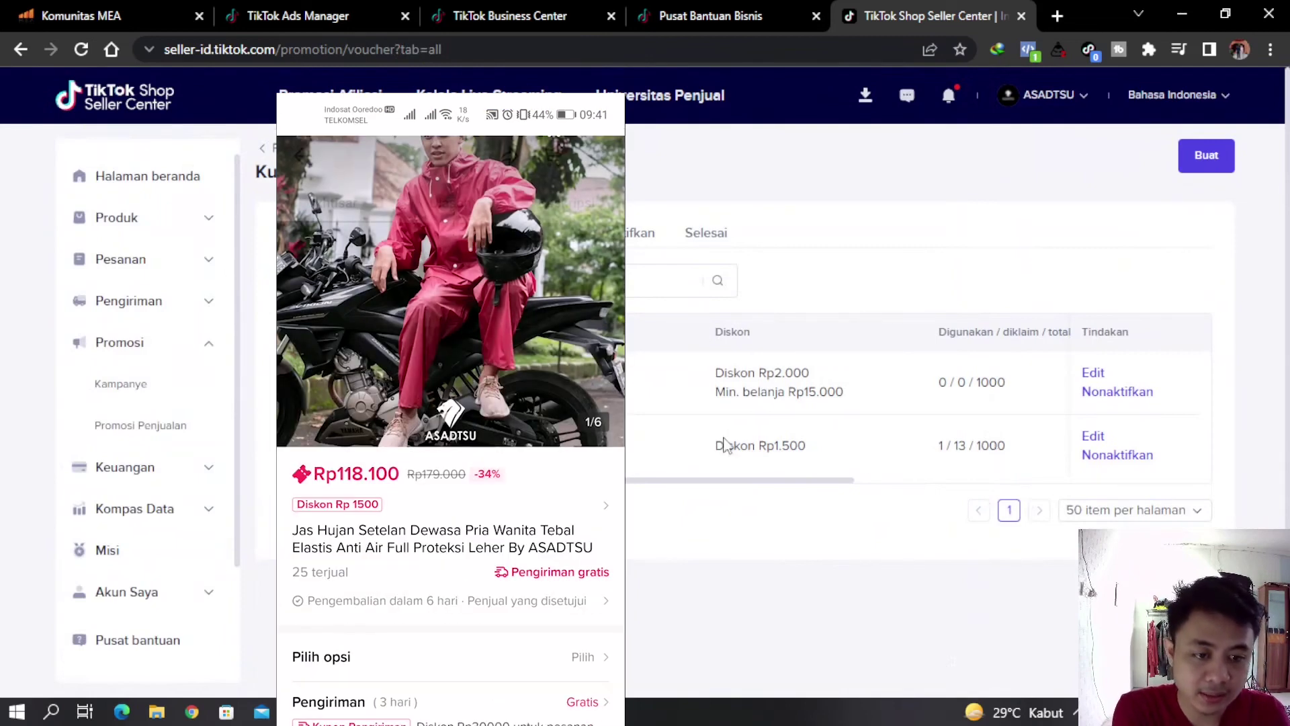
Step: Compare the discount of the second listed coupon with the discount shown on the product page preview
left_click_drag(809, 448, 727, 448)
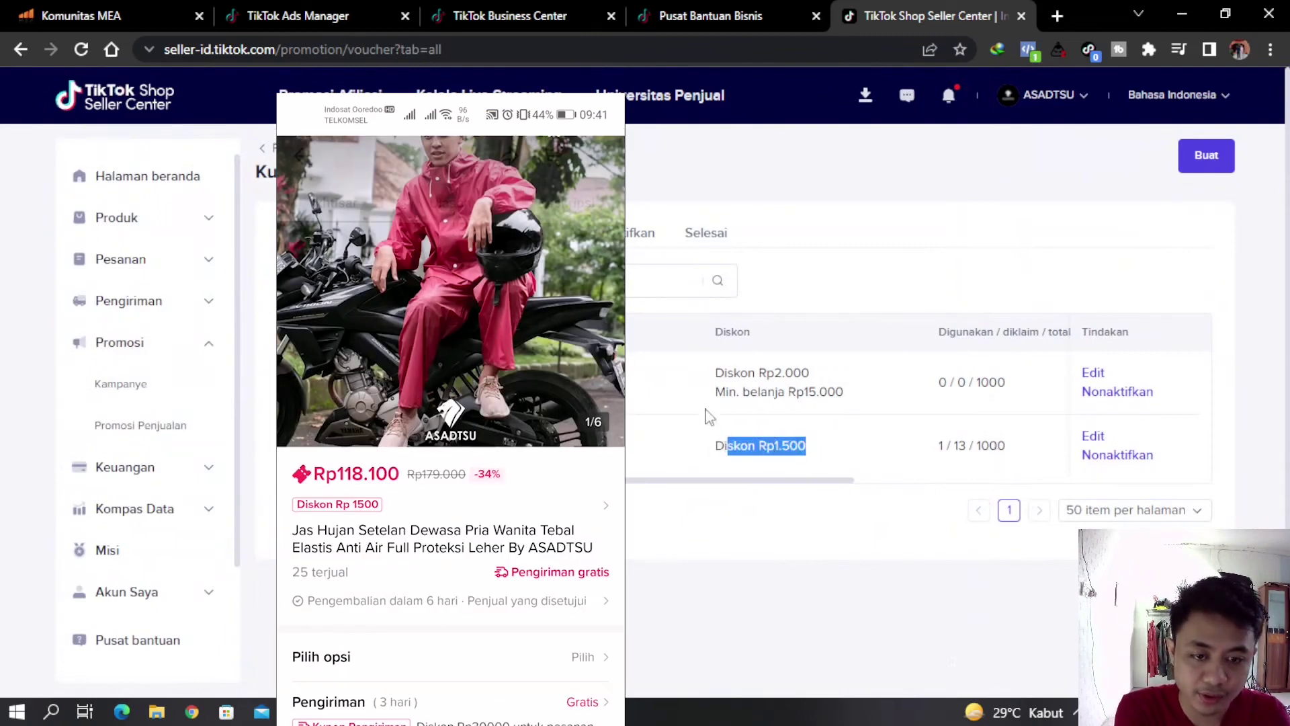
left_click(773, 371)
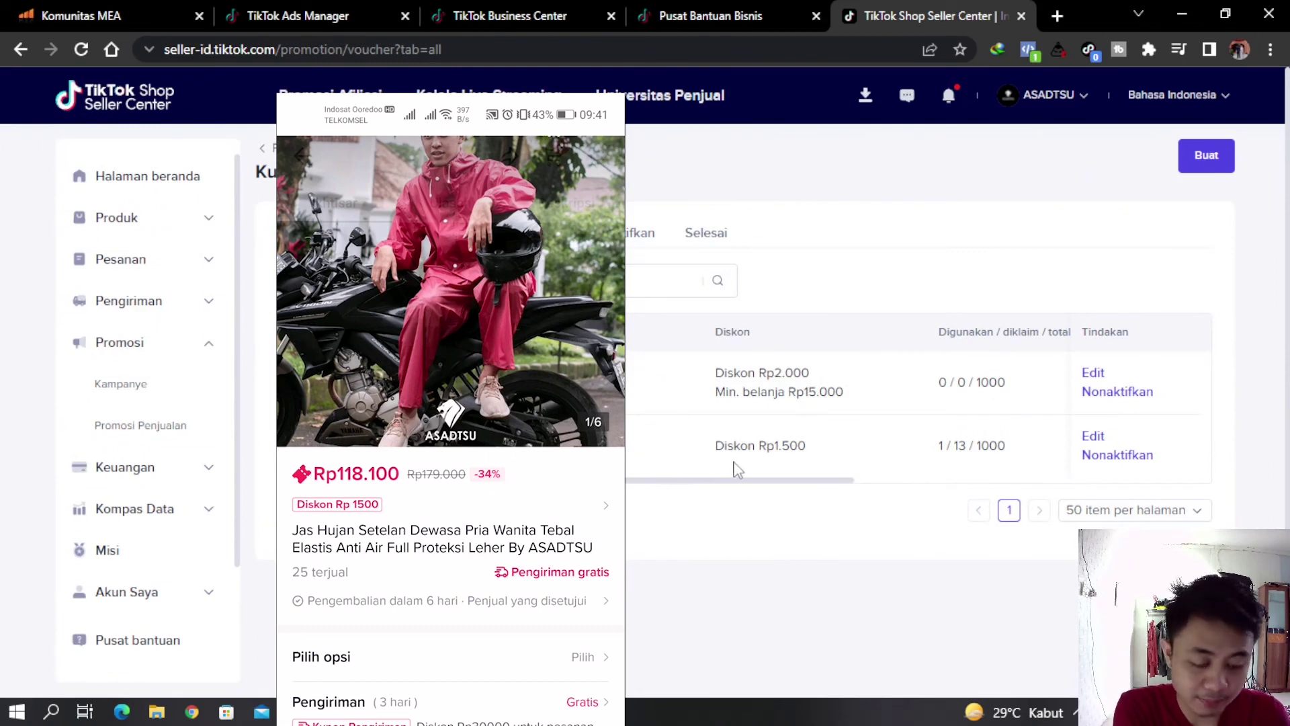
left_click_drag(809, 449, 700, 452)
left_click(885, 456)
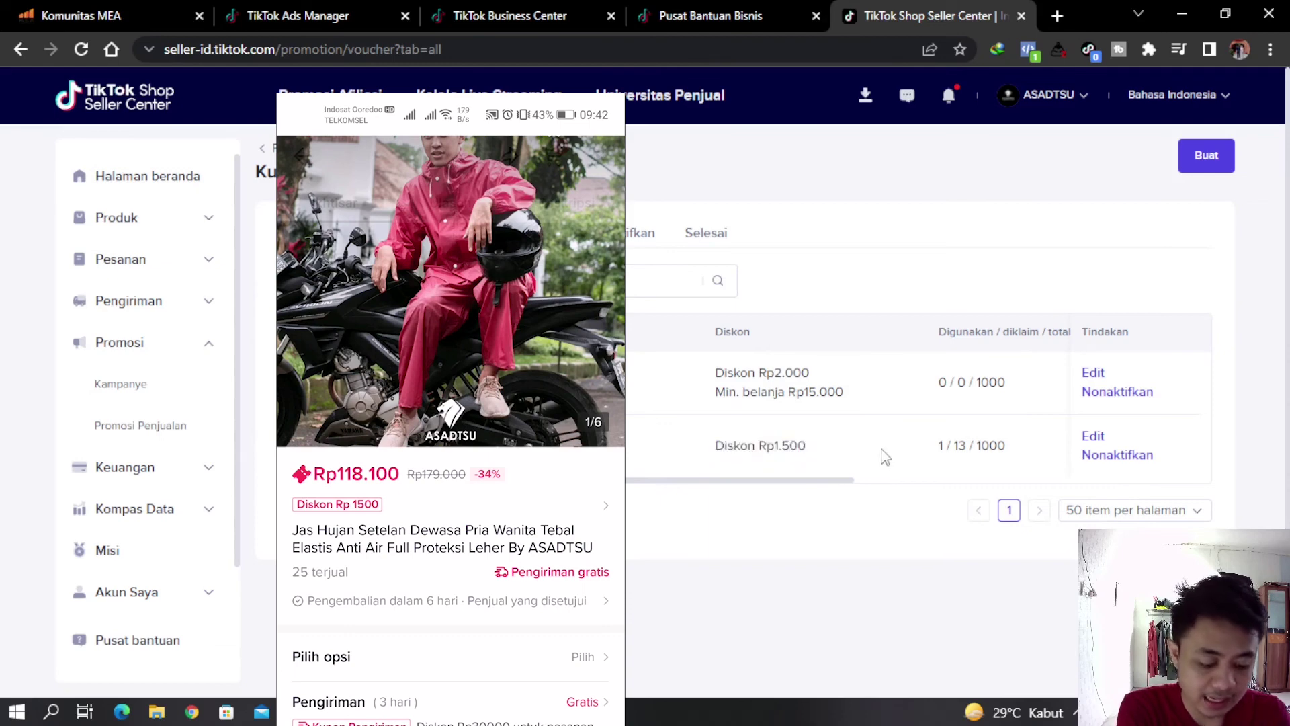